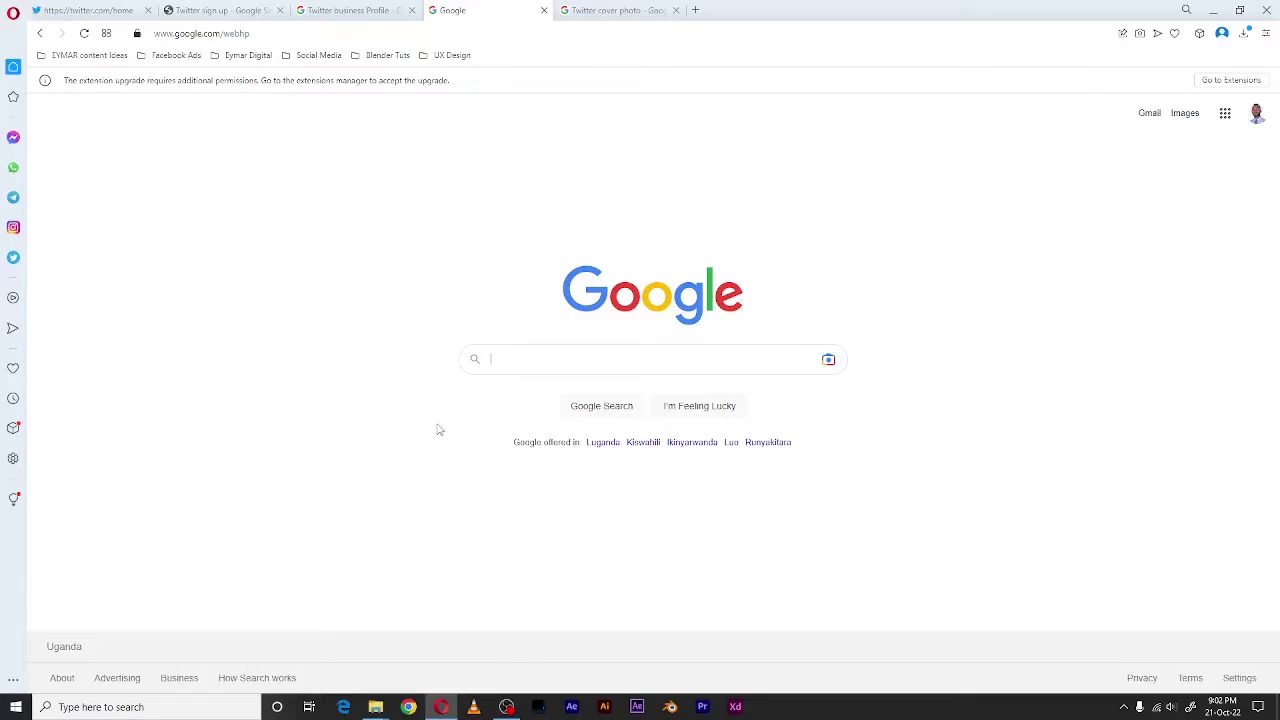
Search Google for 'Twitter sign up', correcting the misspelling before running it
type("Tw")
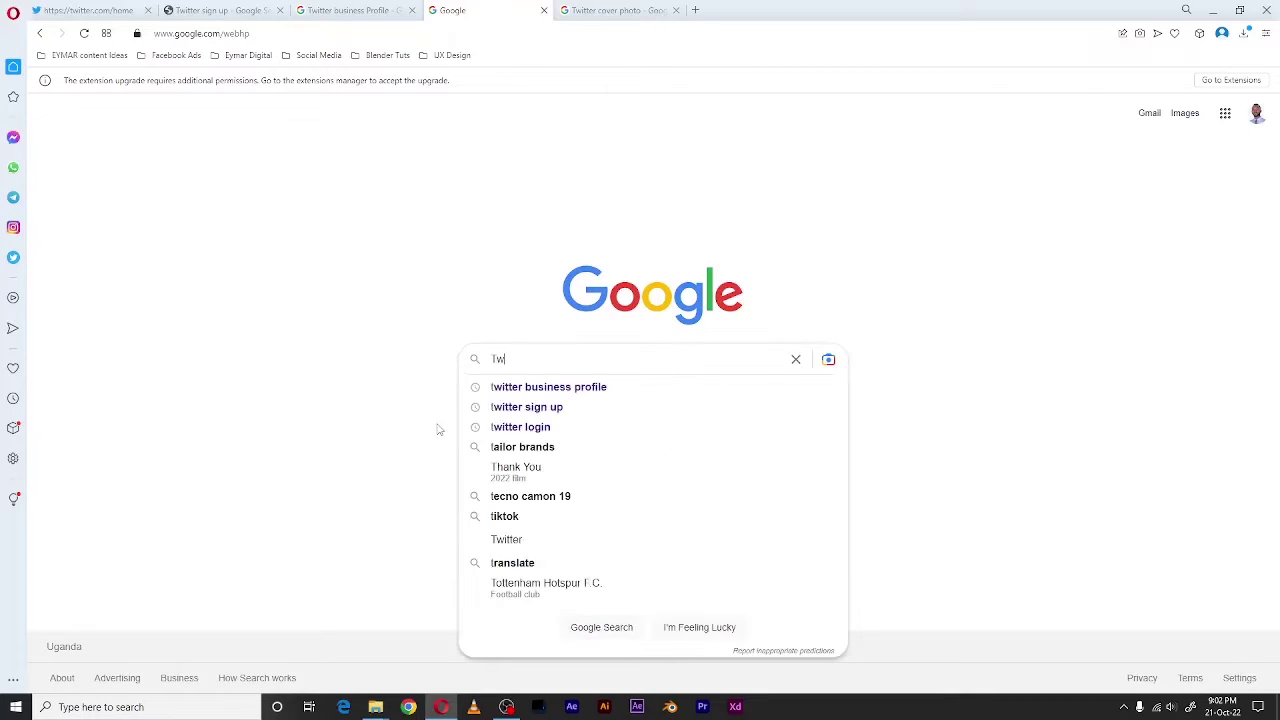
type("itter sin")
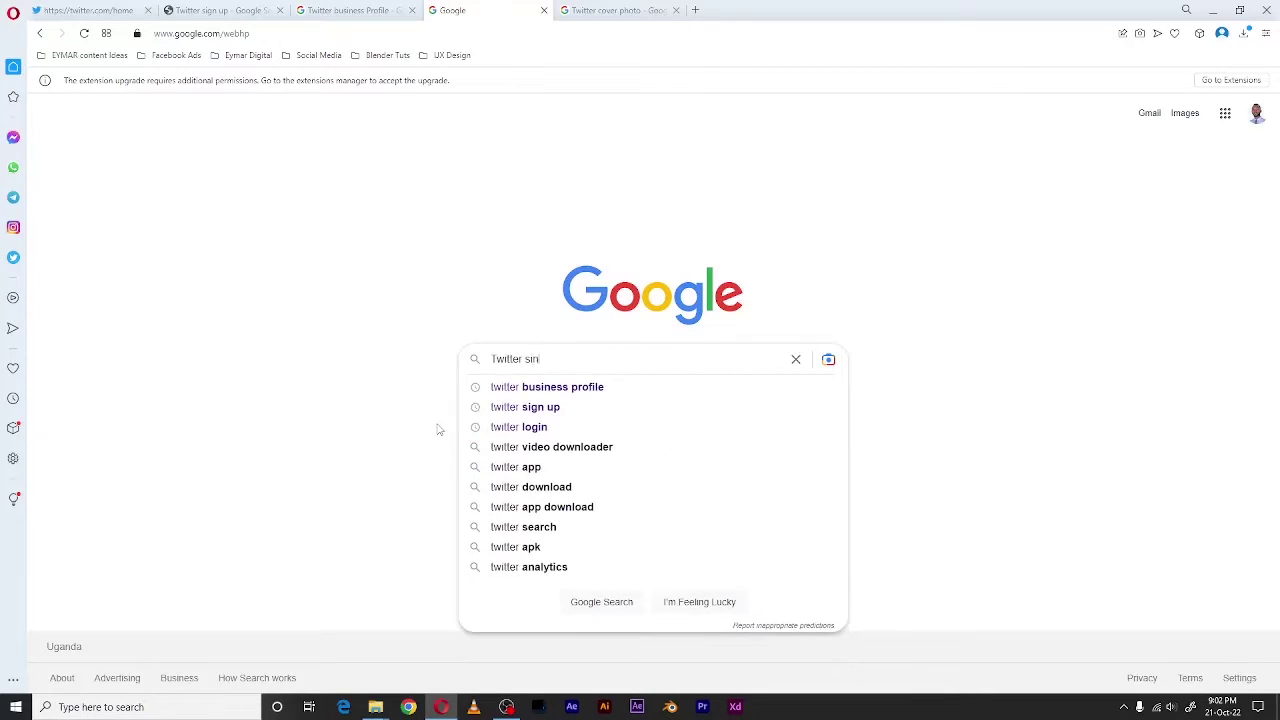
type("g u")
key("BackSpace")
key("BackSpace")
key("BackSpace")
key("BackSpace")
type("n")
key("BackSpace")
type("gn up")
key("Return")
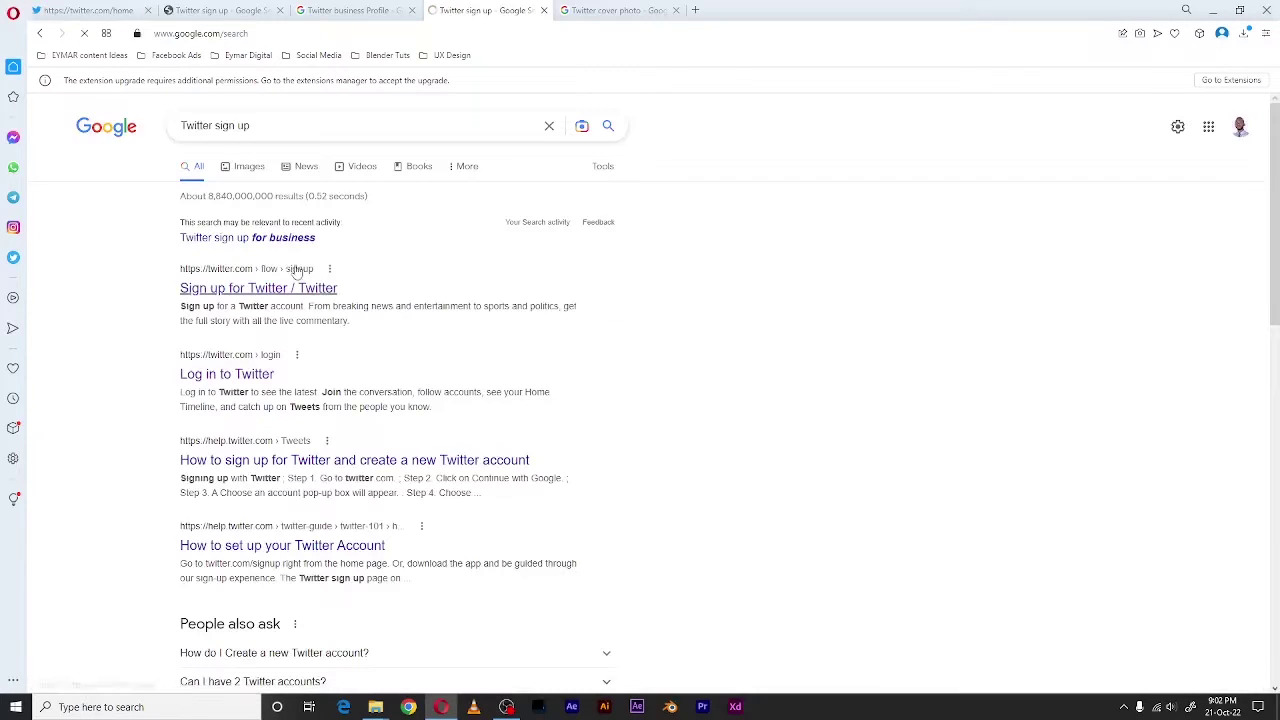
Open the 'Sign up for Twitter' result from the search results
left_click(241, 292)
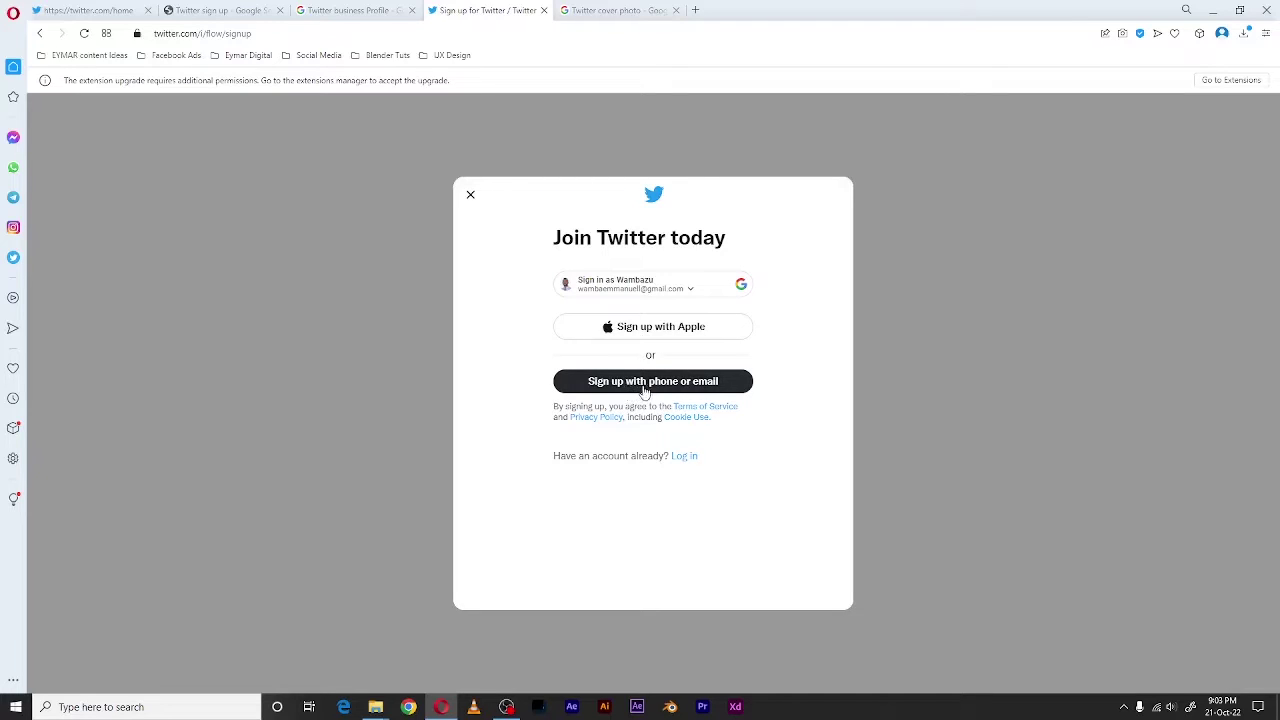
Choose phone/email sign-up and enter the name 'Authentic Deals Online'
left_click(645, 390)
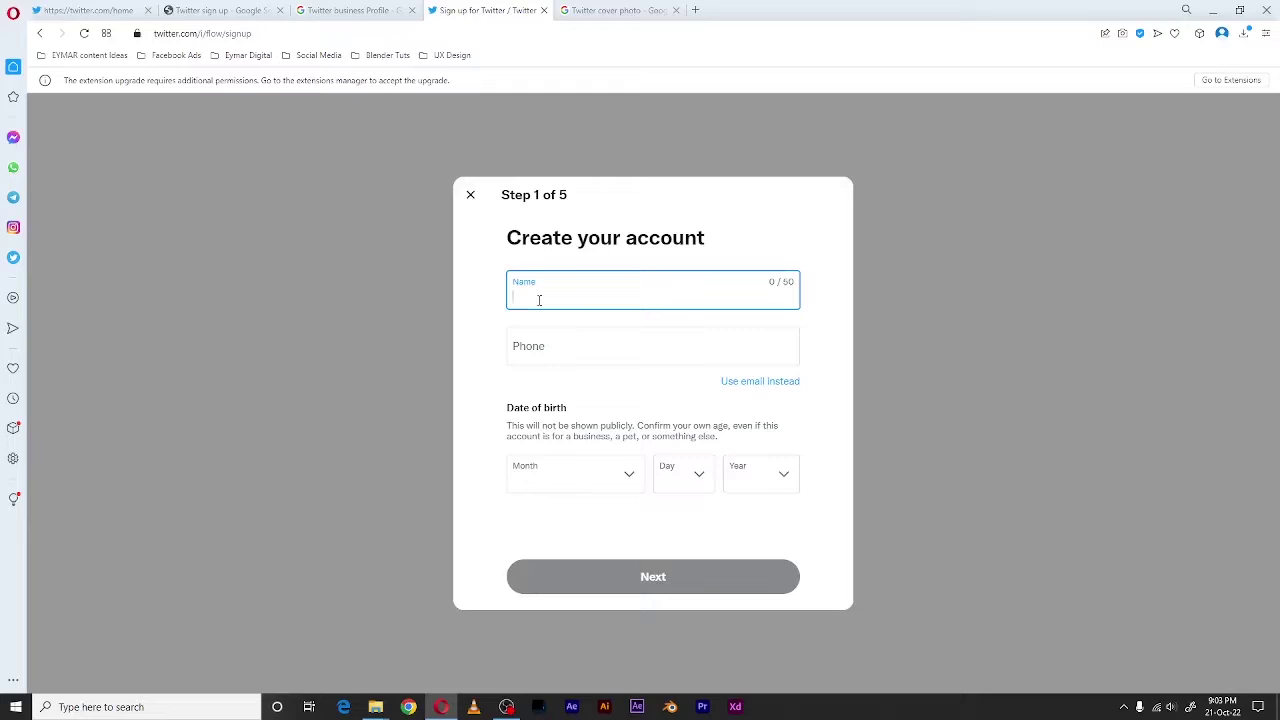
type("Authentic")
type("Deals ")
type("Online")
Try the phone field, switch to email entry, then return to phone entry
left_click(552, 340)
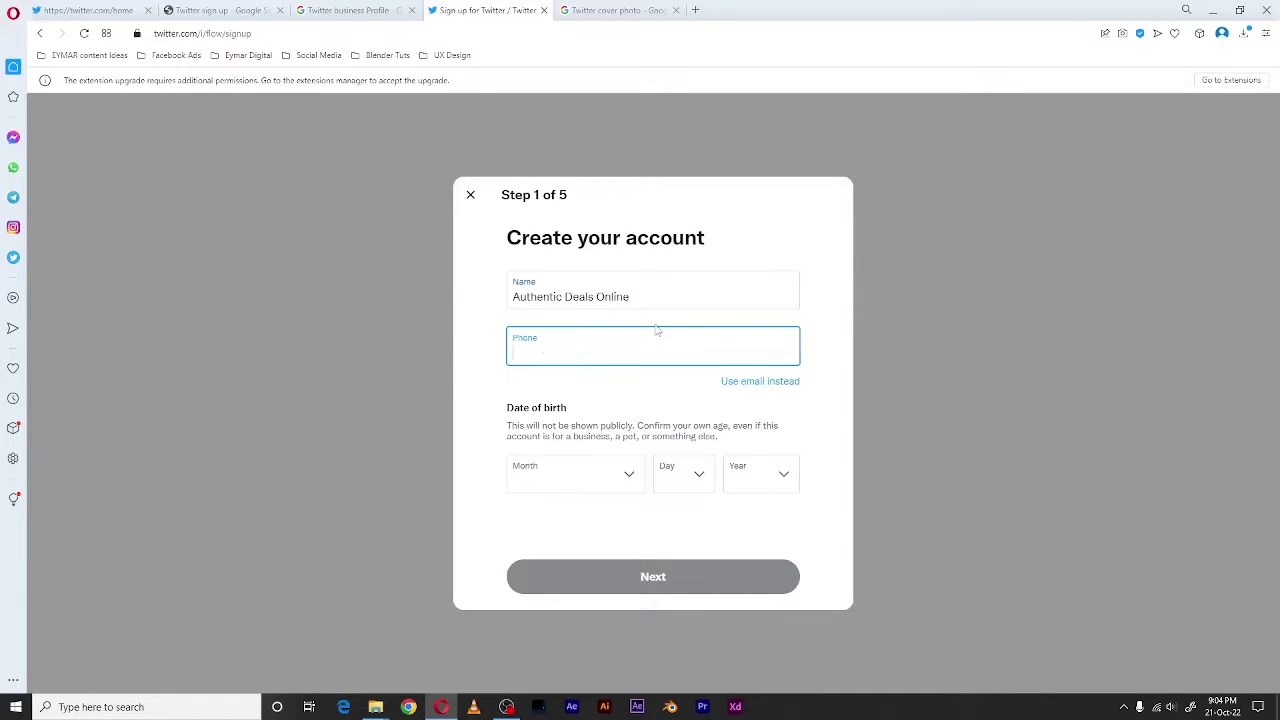
key("Tab")
key("Return")
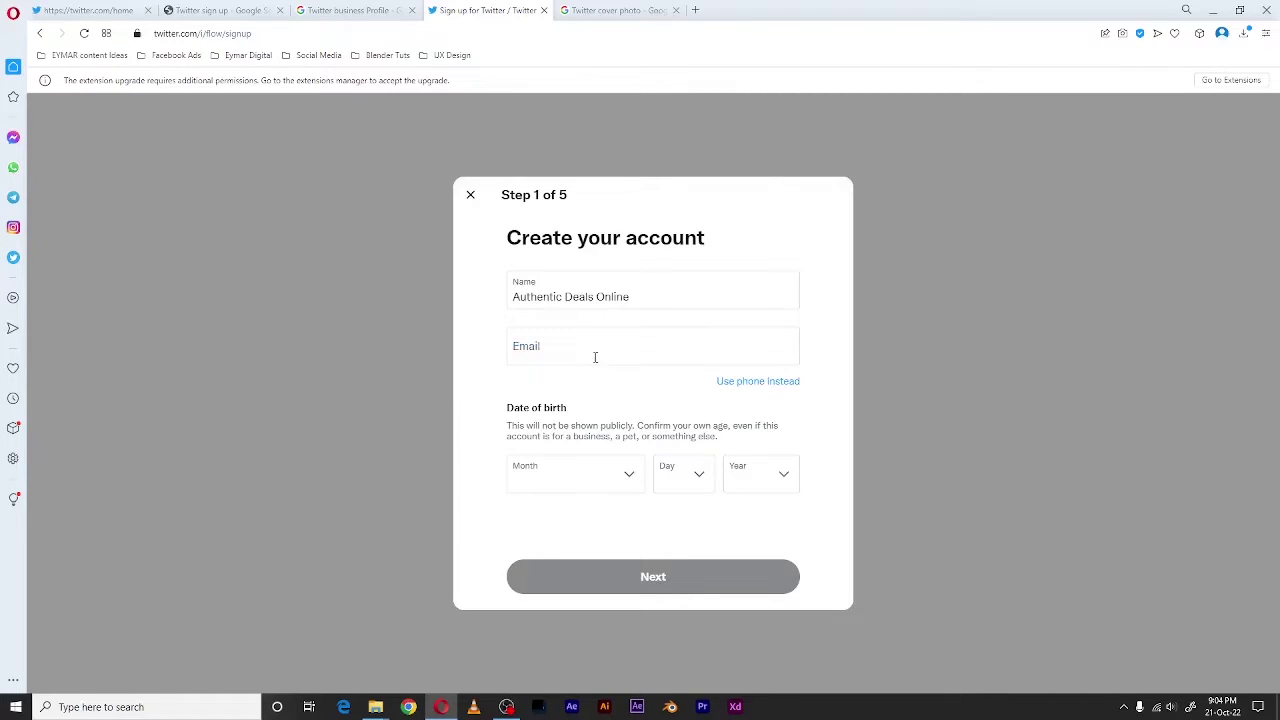
left_click(583, 349)
left_click(487, 355)
left_click(556, 346)
left_click(466, 350)
left_click(533, 348)
left_click(483, 363)
left_click(760, 386)
left_click(578, 351)
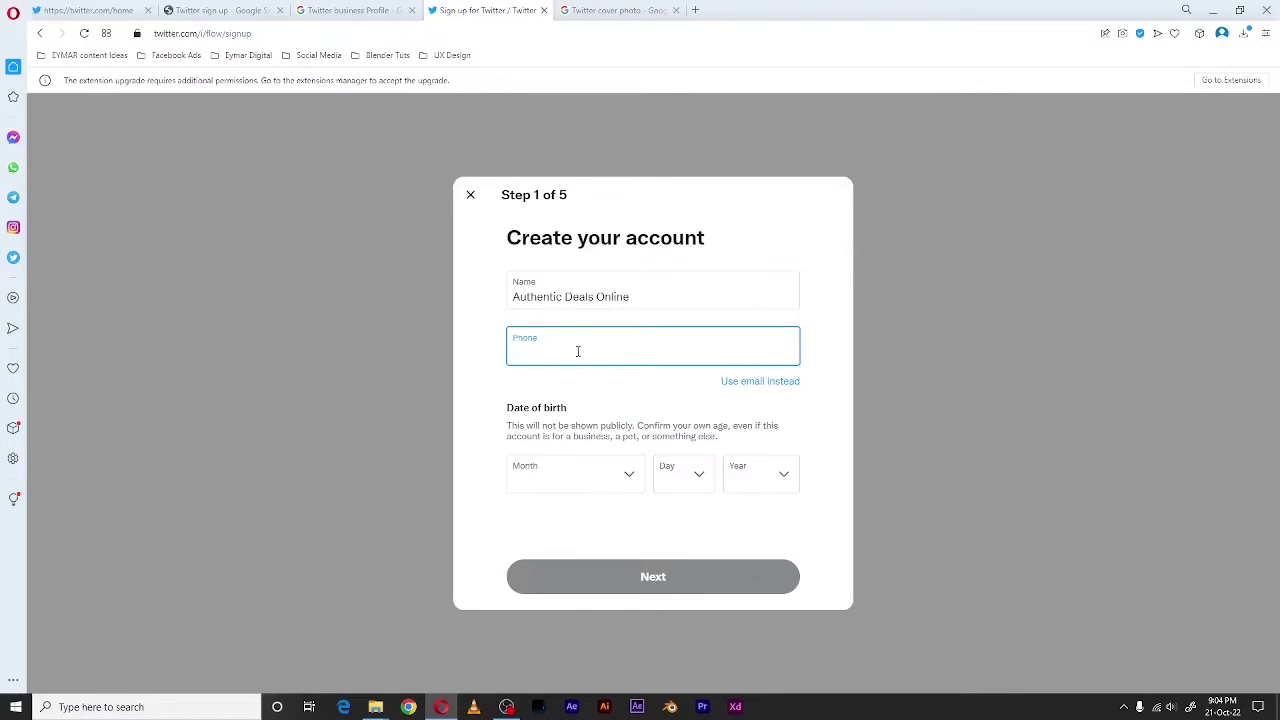
left_click(606, 484)
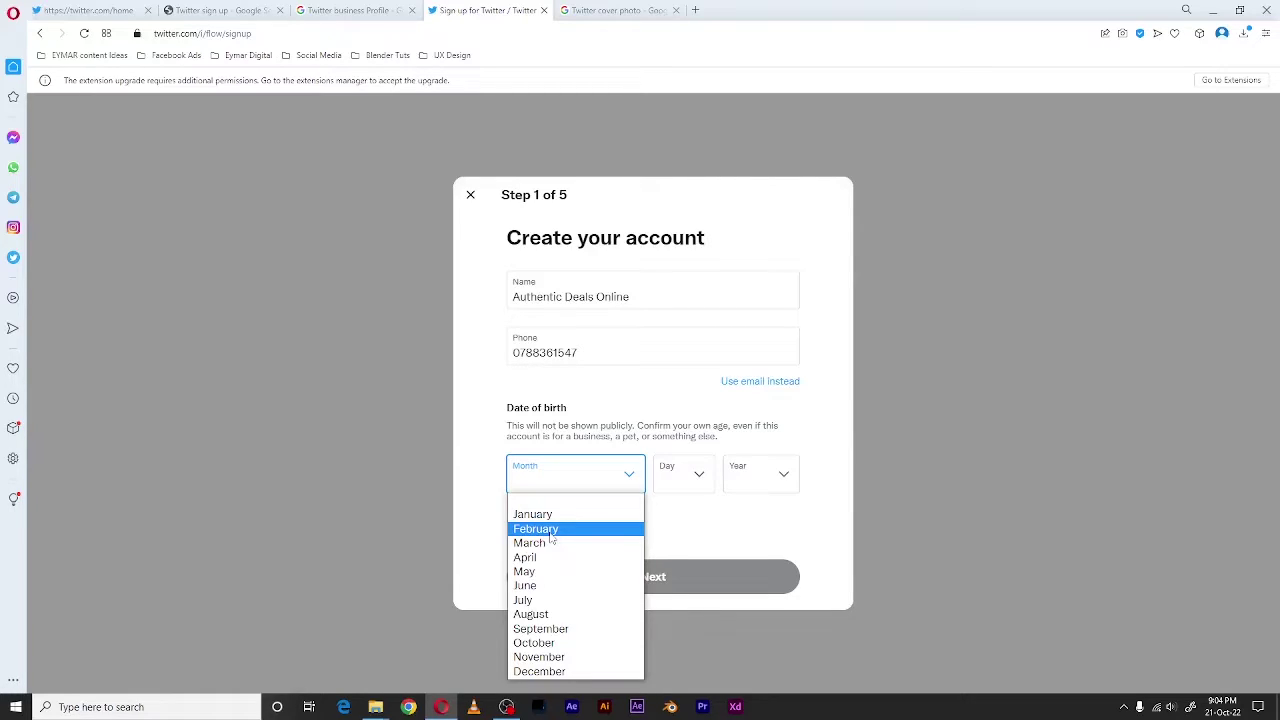
left_click(576, 676)
left_click(679, 484)
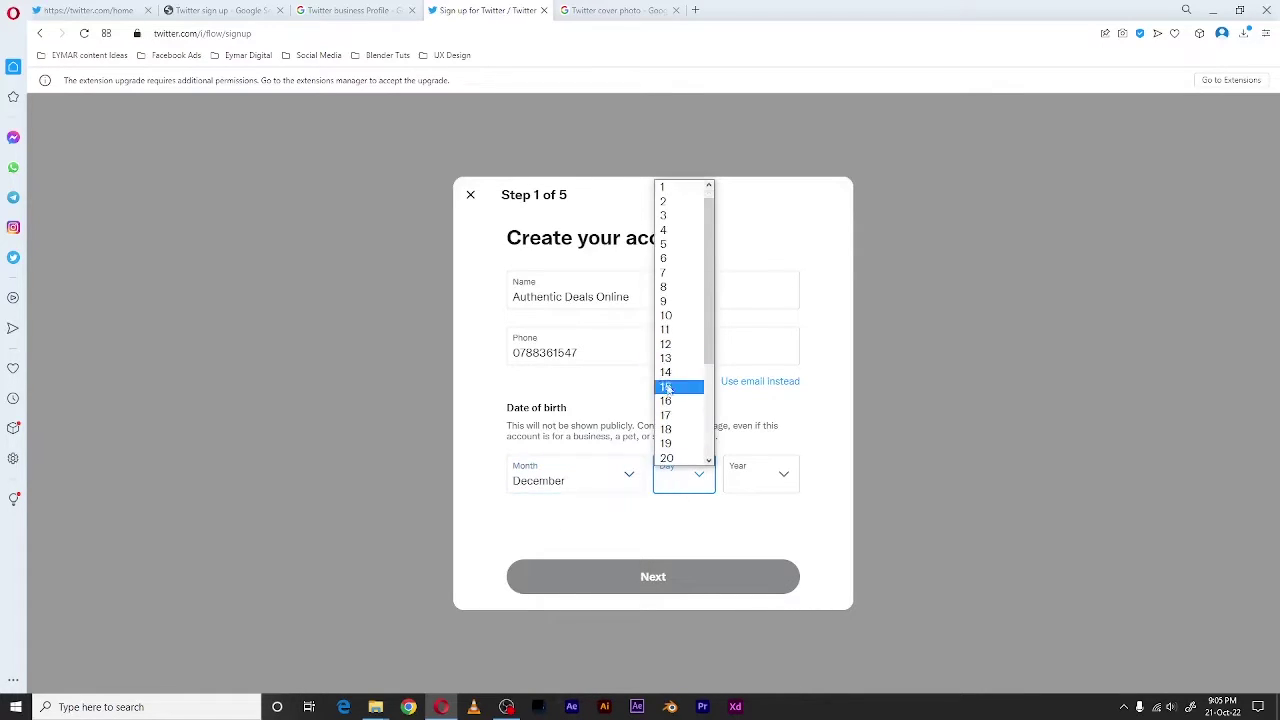
left_click(663, 244)
left_click(781, 477)
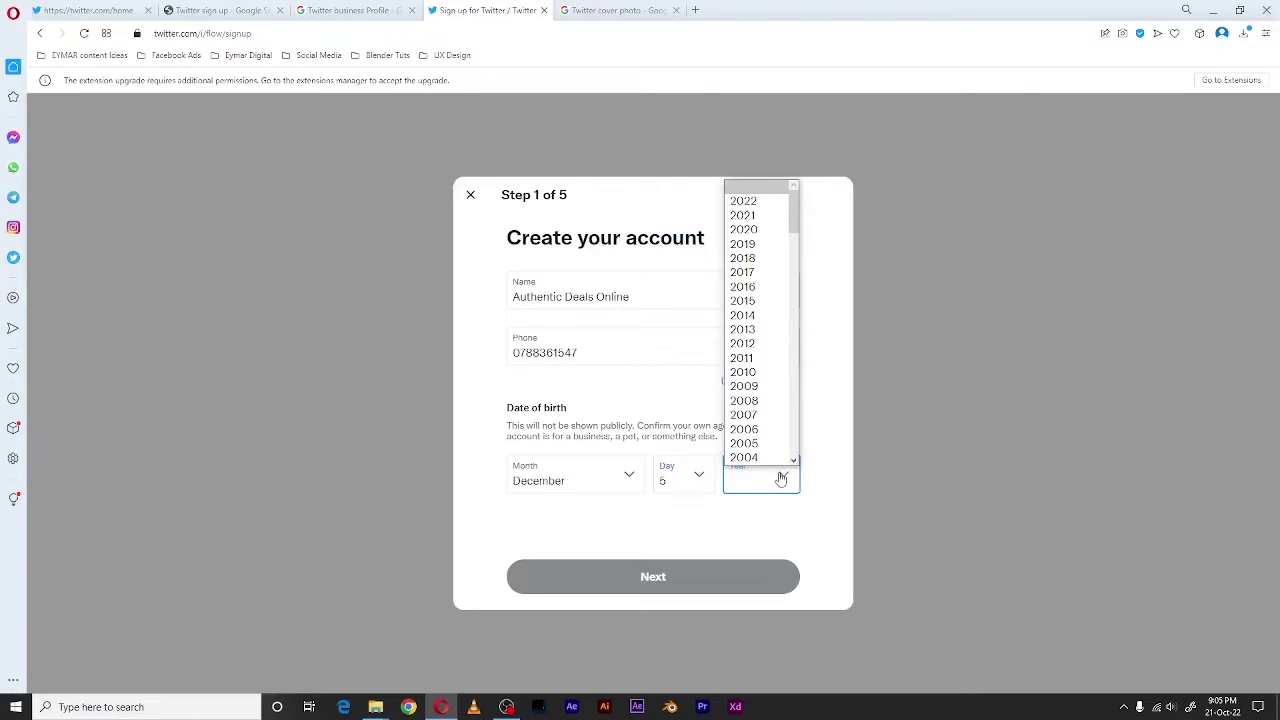
scroll(764, 380, "down", 10)
scroll(763, 391, "down", 10)
left_click(755, 410)
left_click(662, 576)
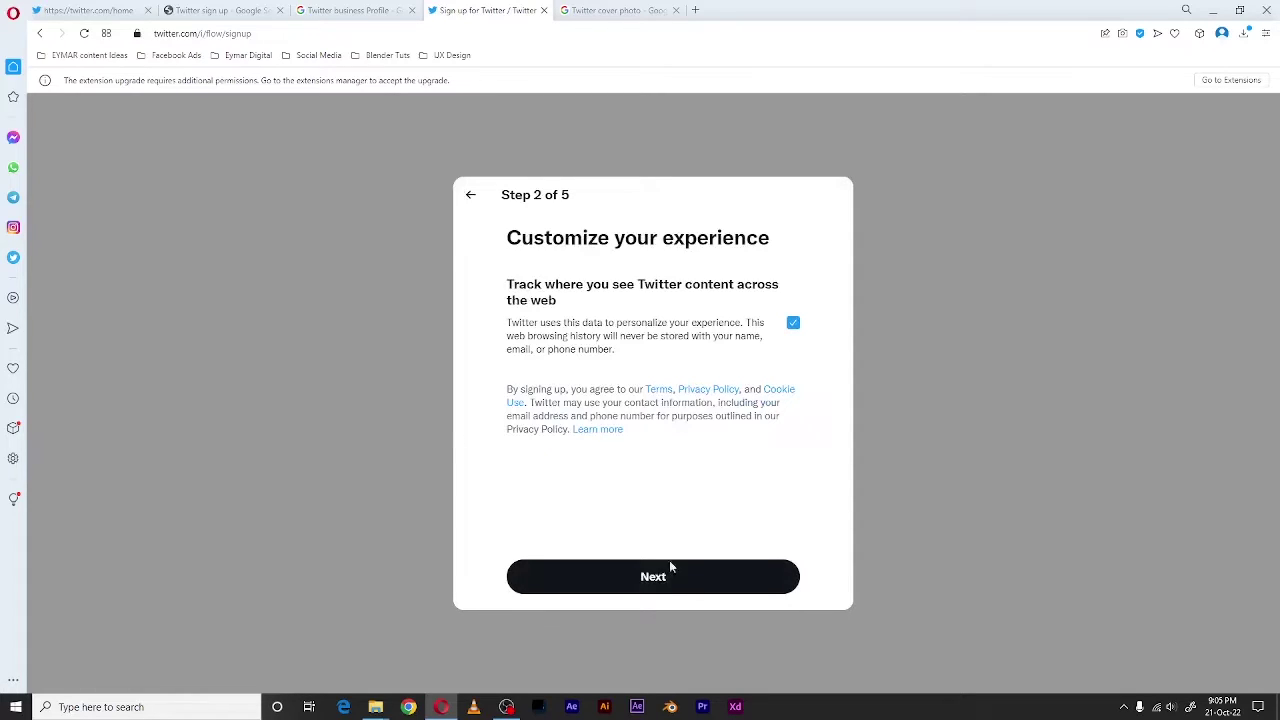
Pass the Customize your experience step and submit the account details
left_click(668, 580)
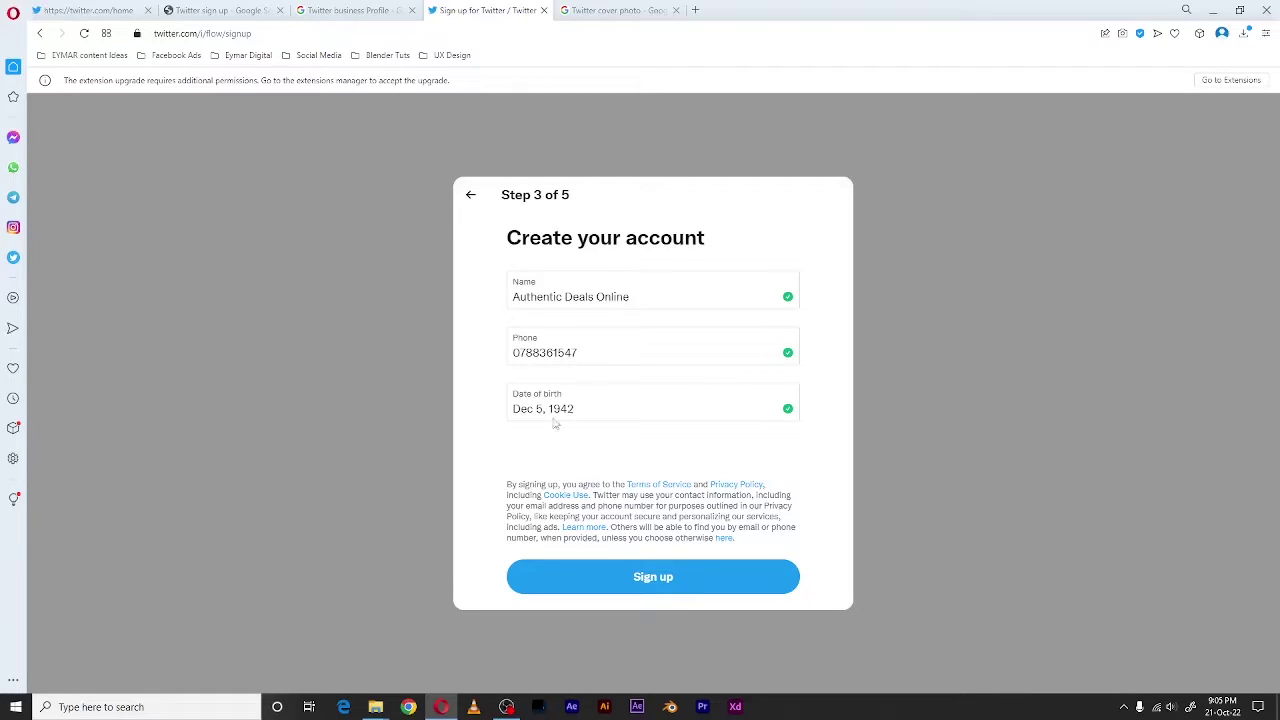
left_click(641, 586)
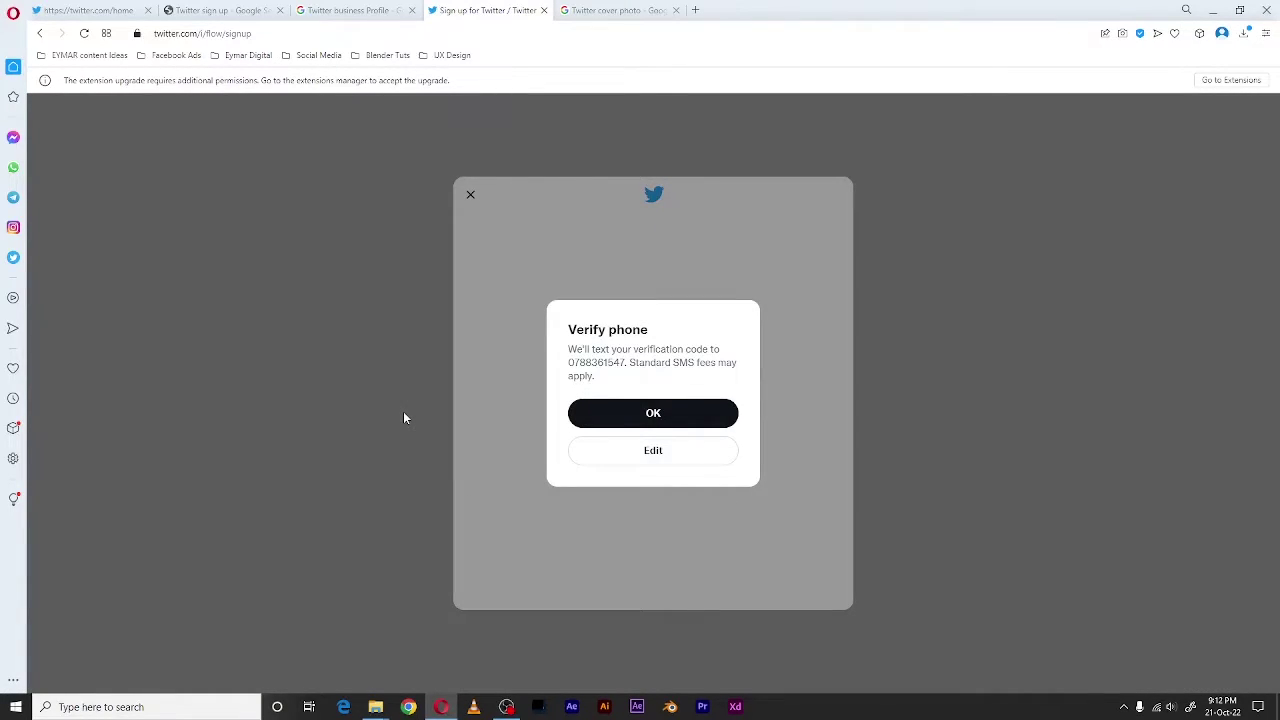
left_click(651, 420)
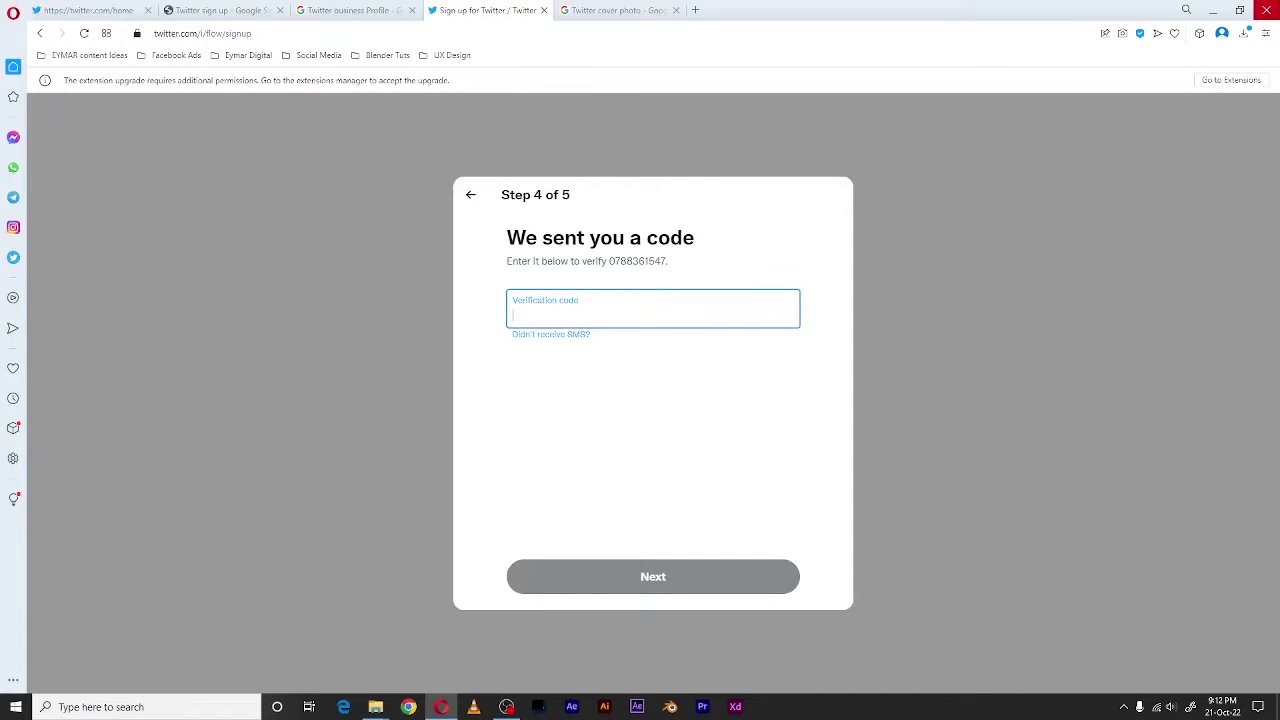
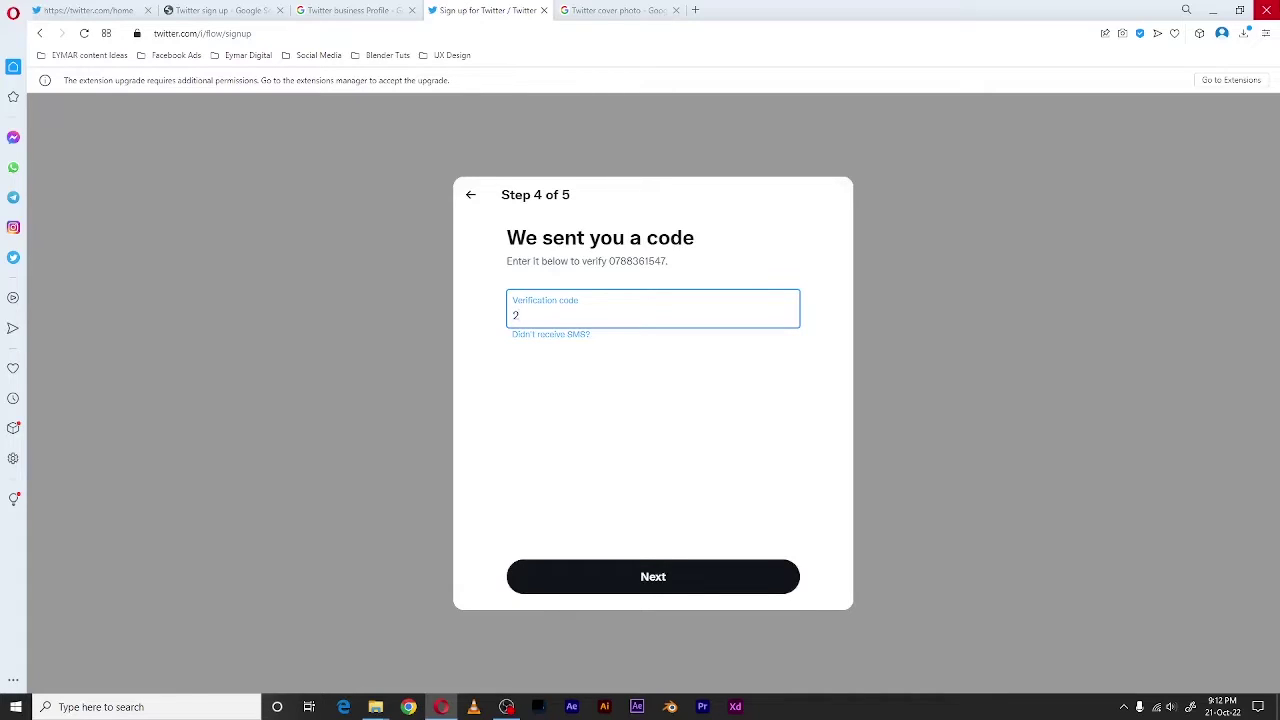
left_click(694, 576)
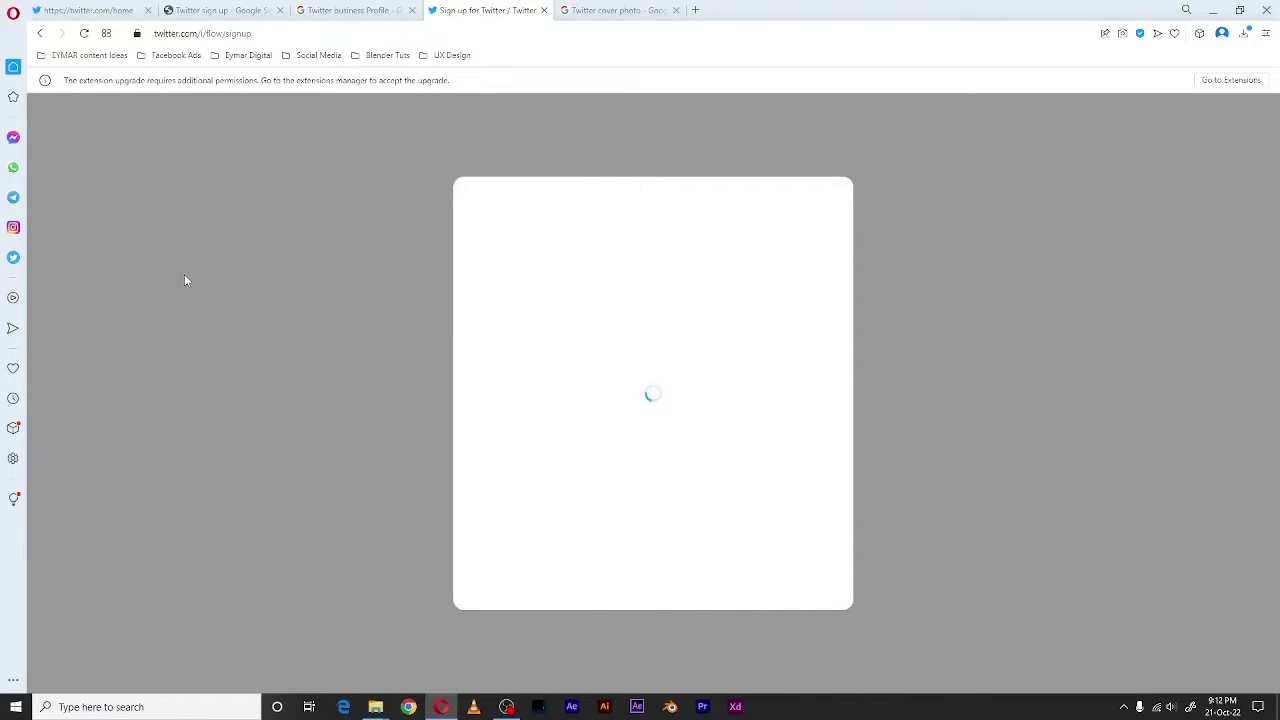
key("ctrl+v")
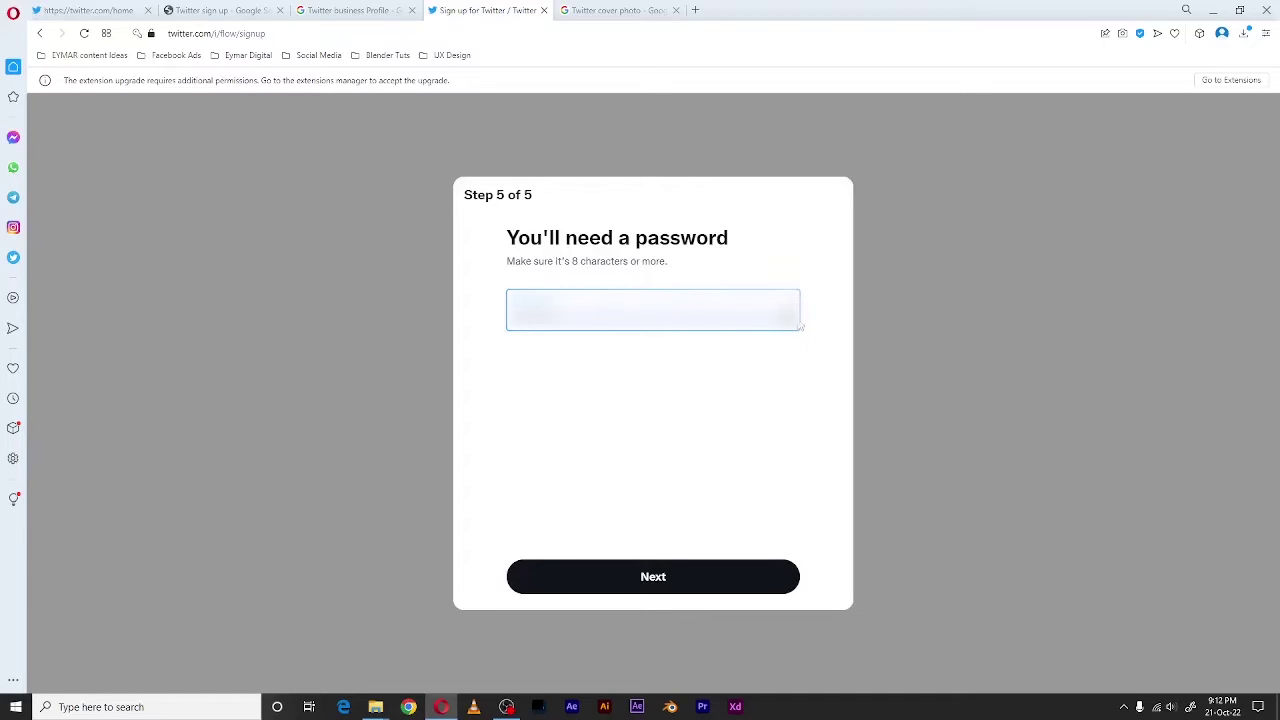
Set the Logo image from Desktop > Twitter Profile as the profile picture
left_click(688, 585)
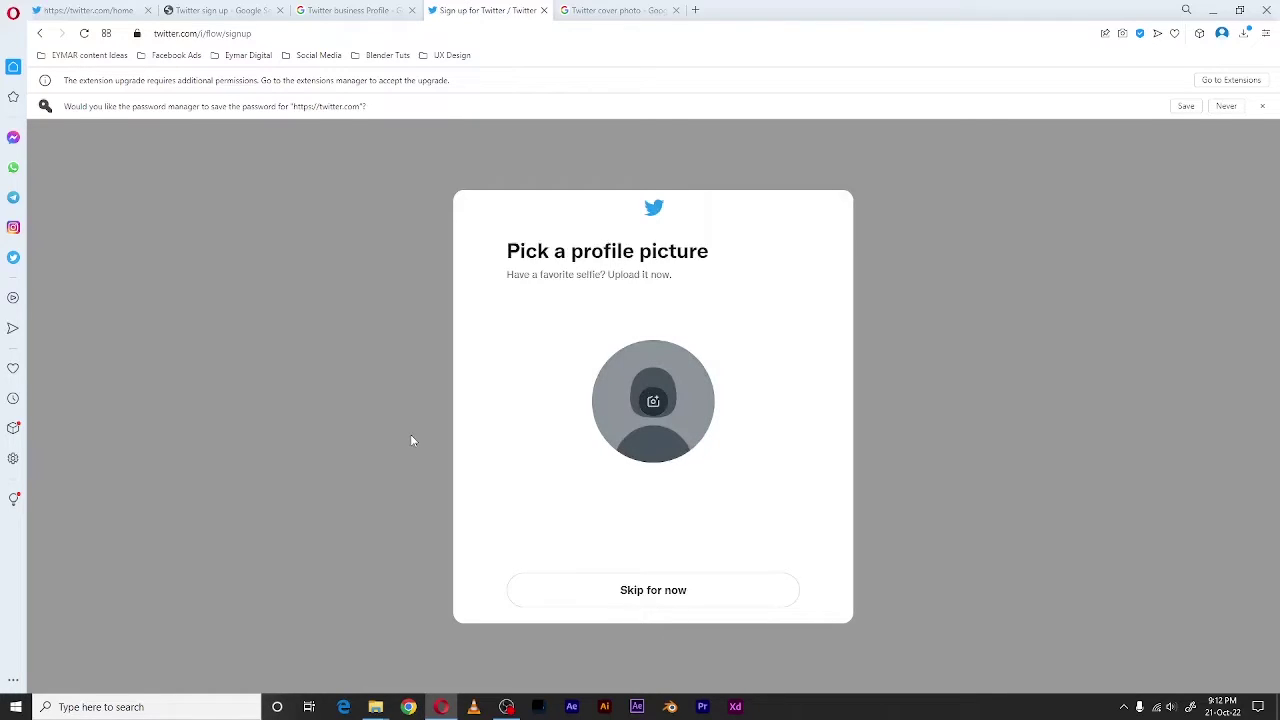
left_click(650, 405)
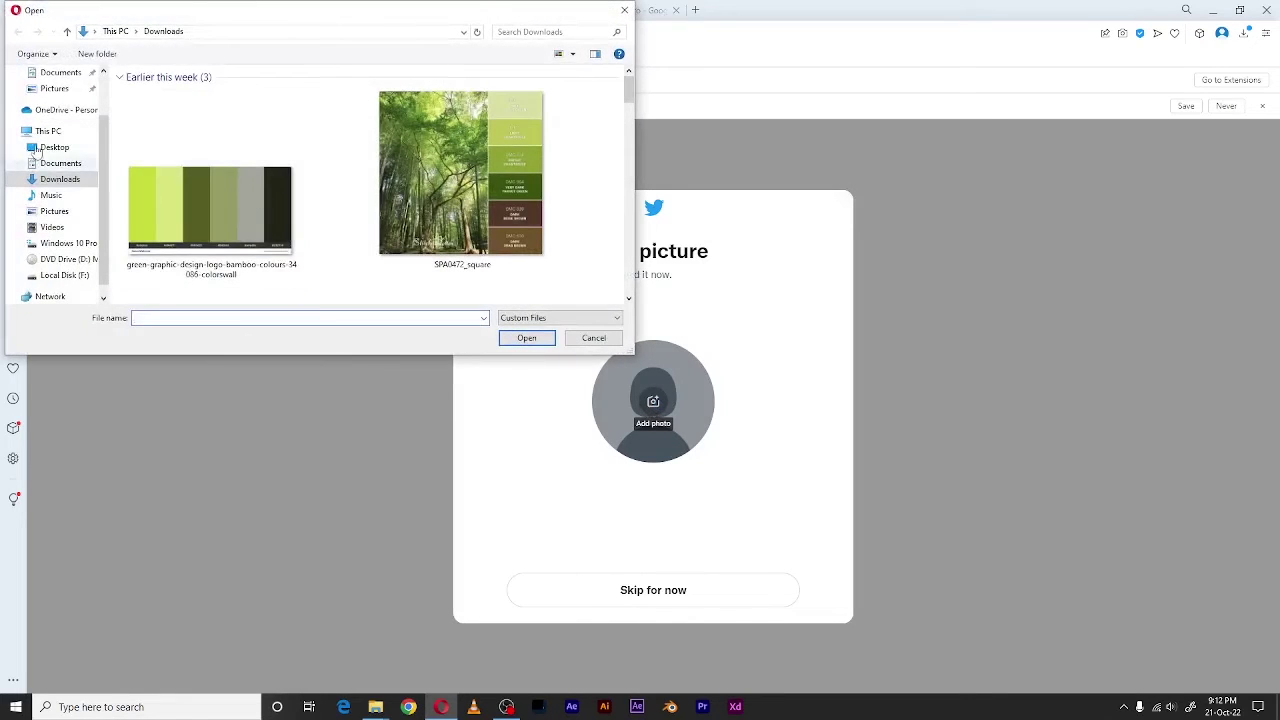
left_click(56, 148)
scroll(180, 210, "down", 1)
double_click(165, 243)
left_click(229, 105)
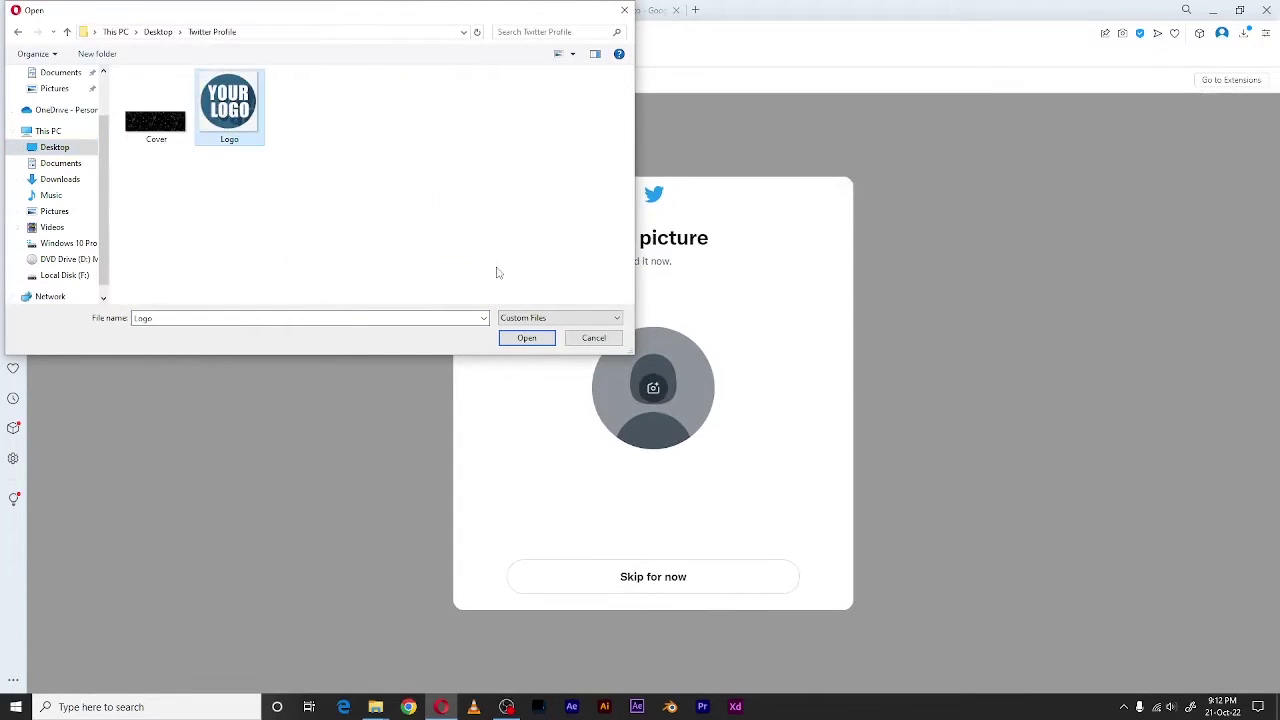
left_click(526, 338)
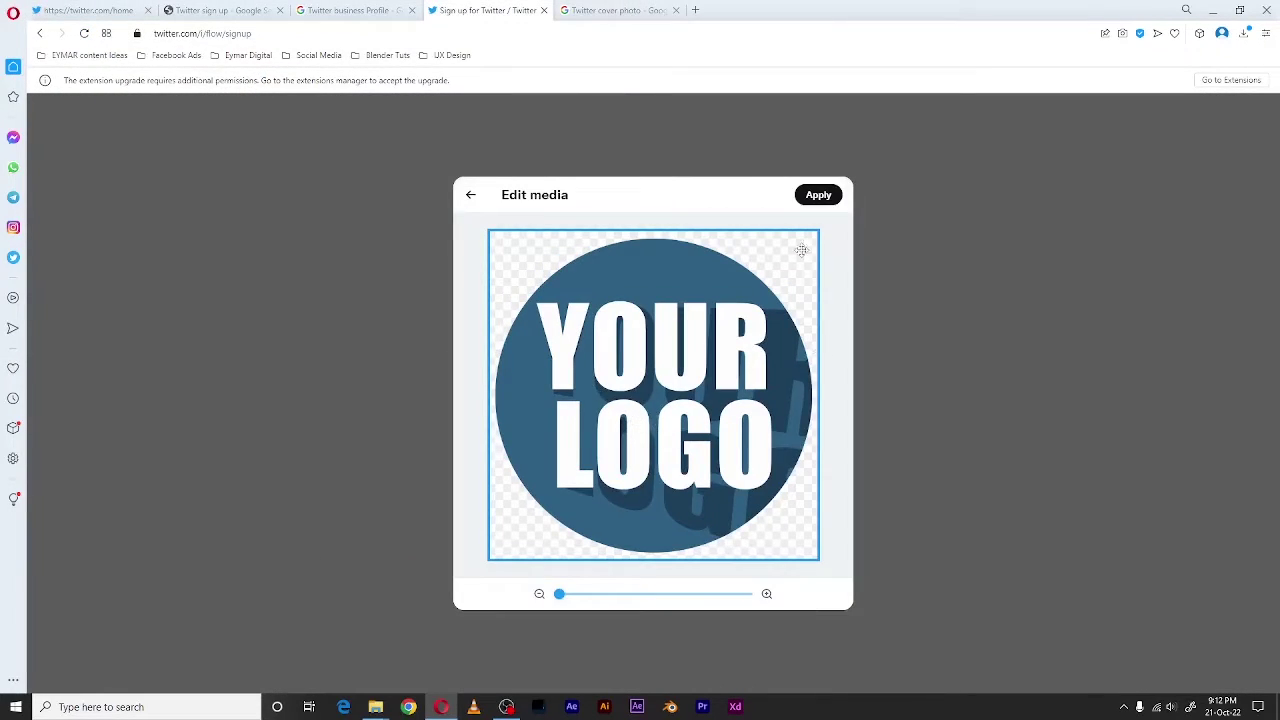
left_click(818, 195)
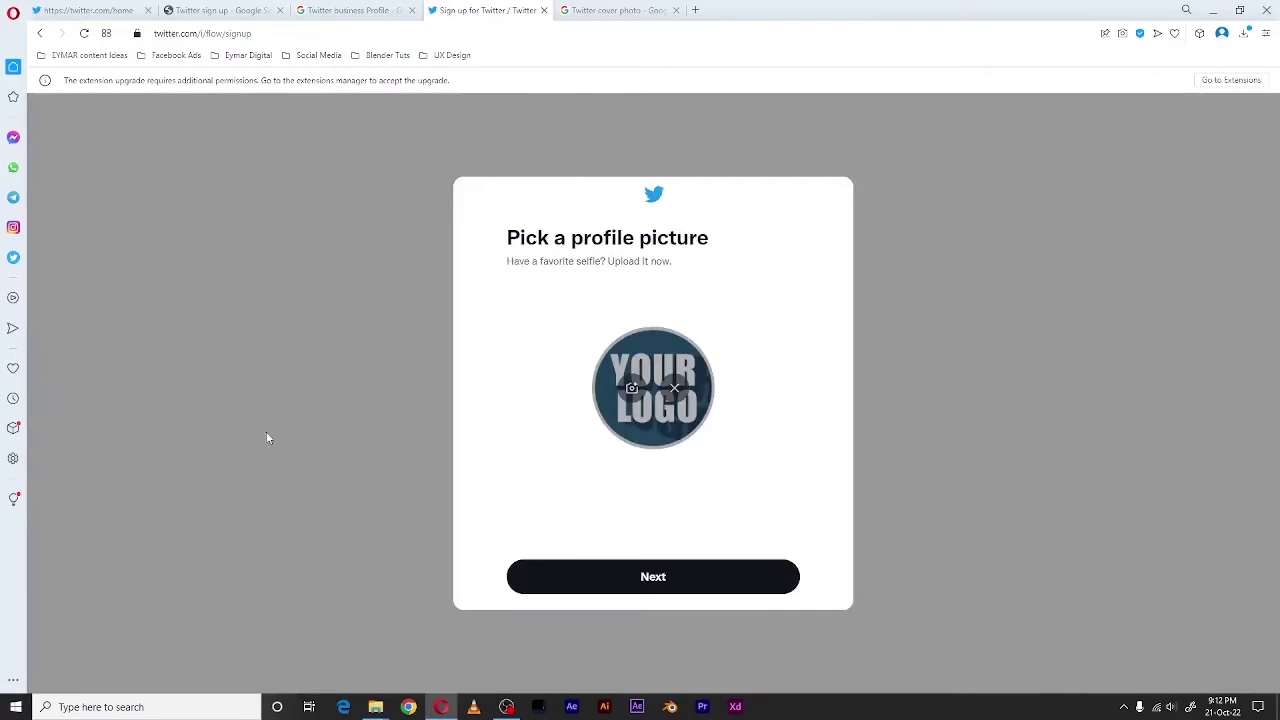
left_click(618, 592)
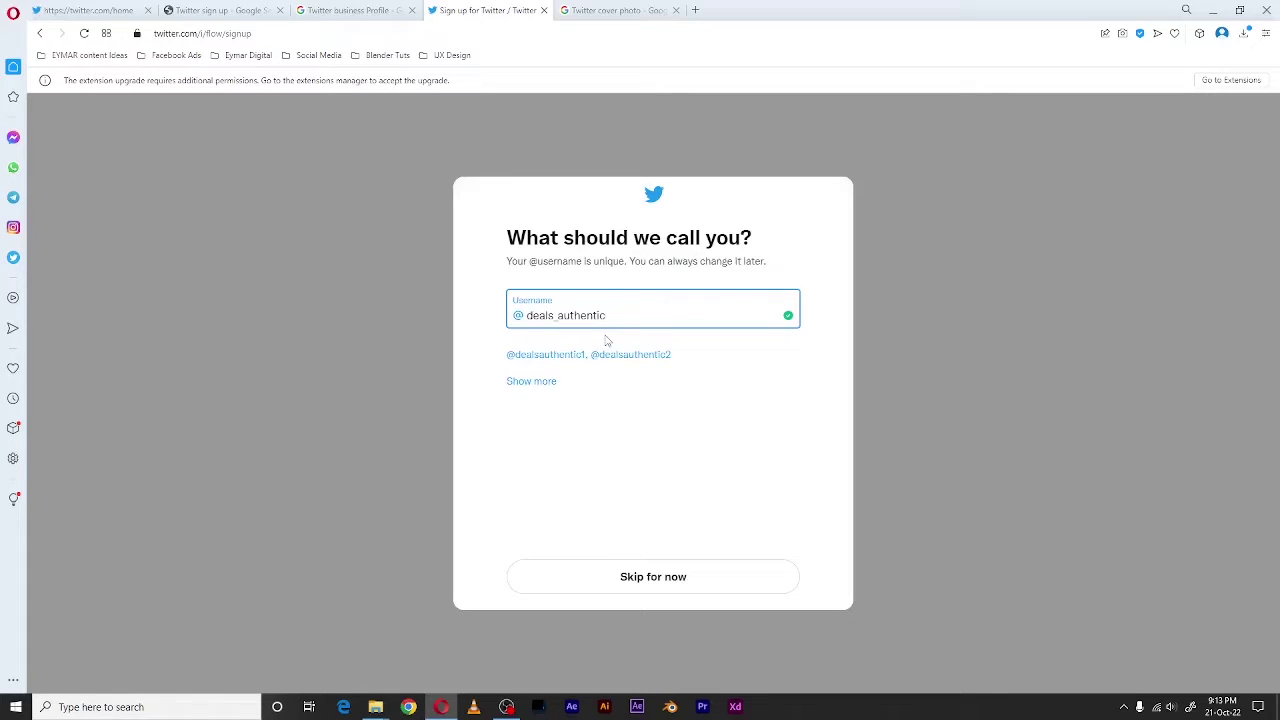
Skip username and notifications, then pick Business & finance, Technology and Outdoors interests
left_click(632, 591)
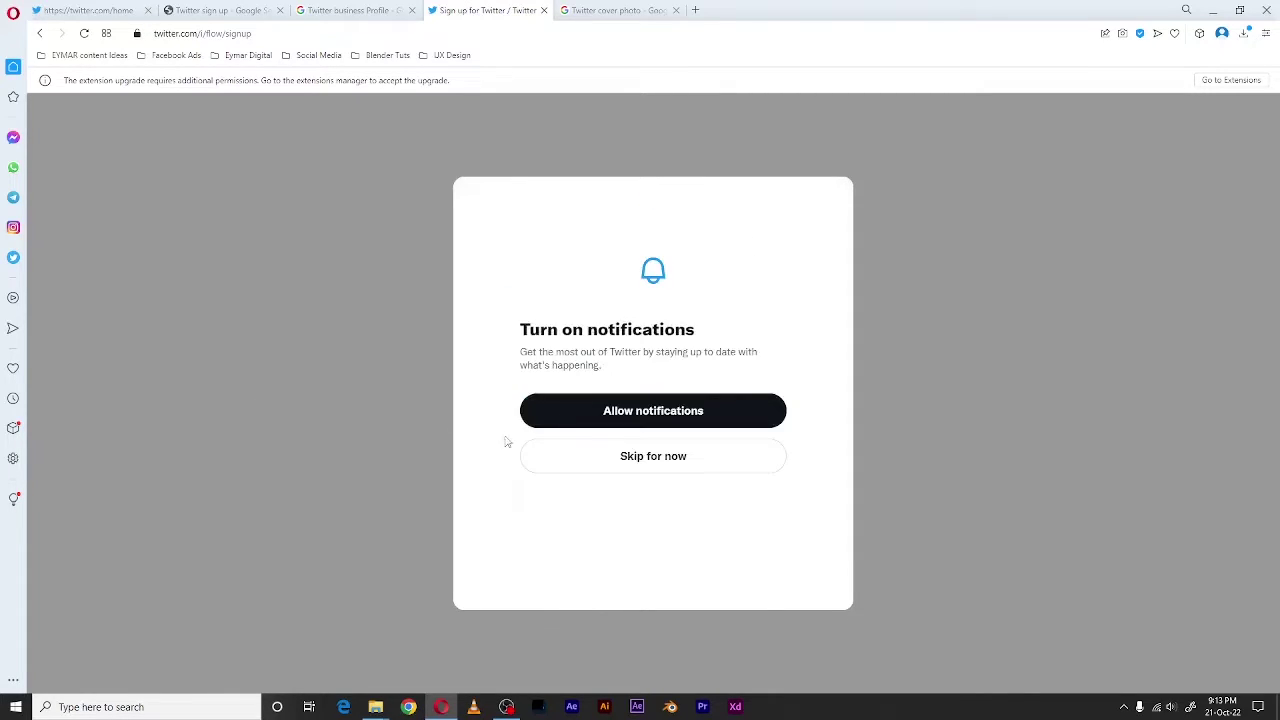
left_click(651, 462)
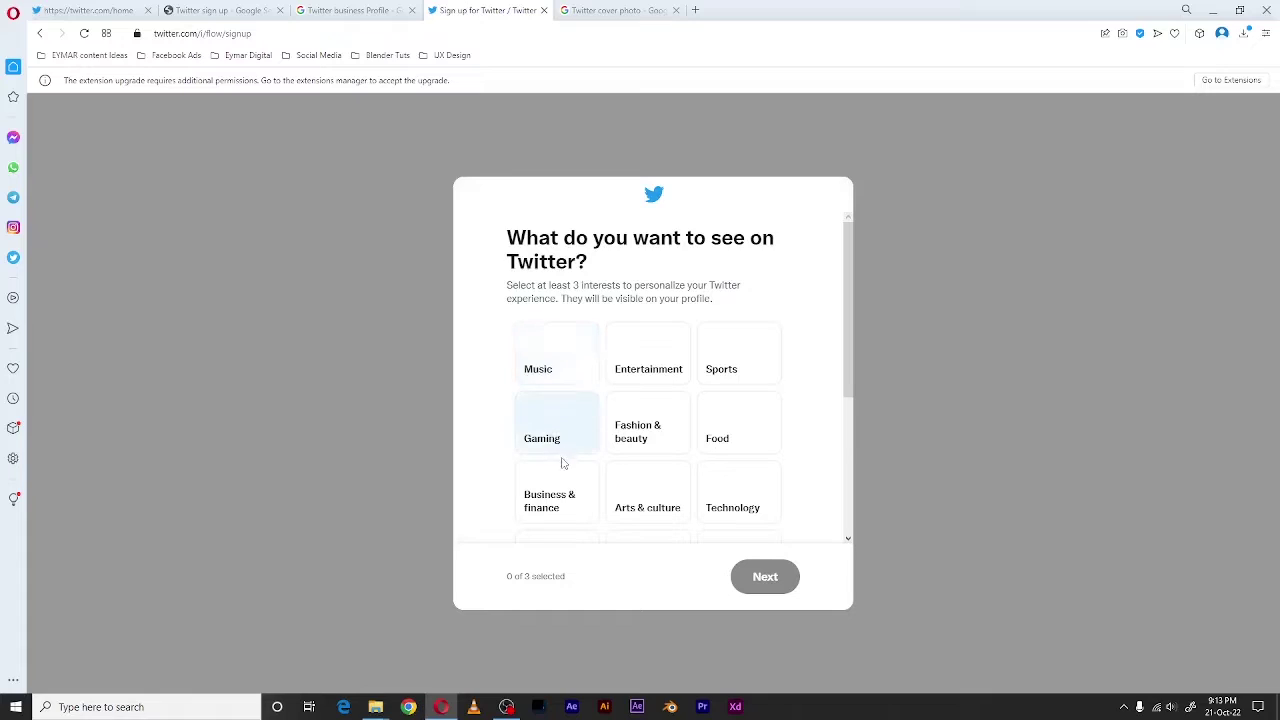
scroll(560, 475, "down", 1)
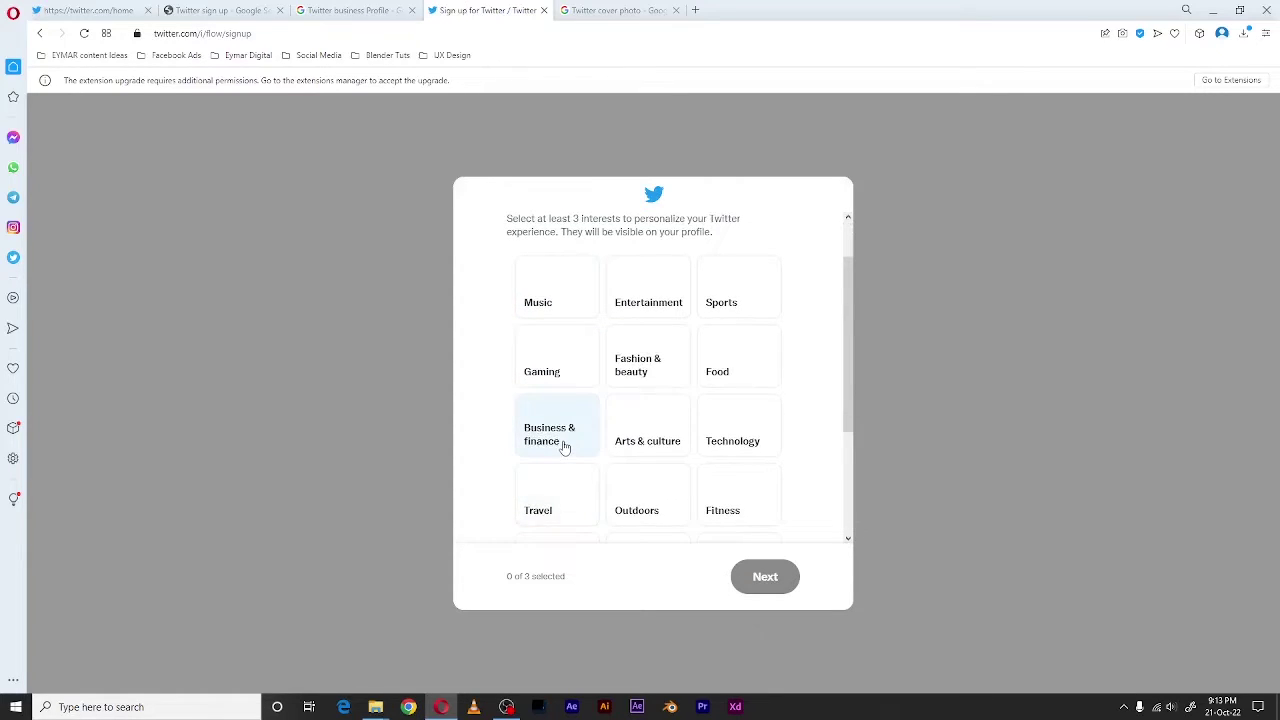
left_click(563, 447)
left_click(757, 443)
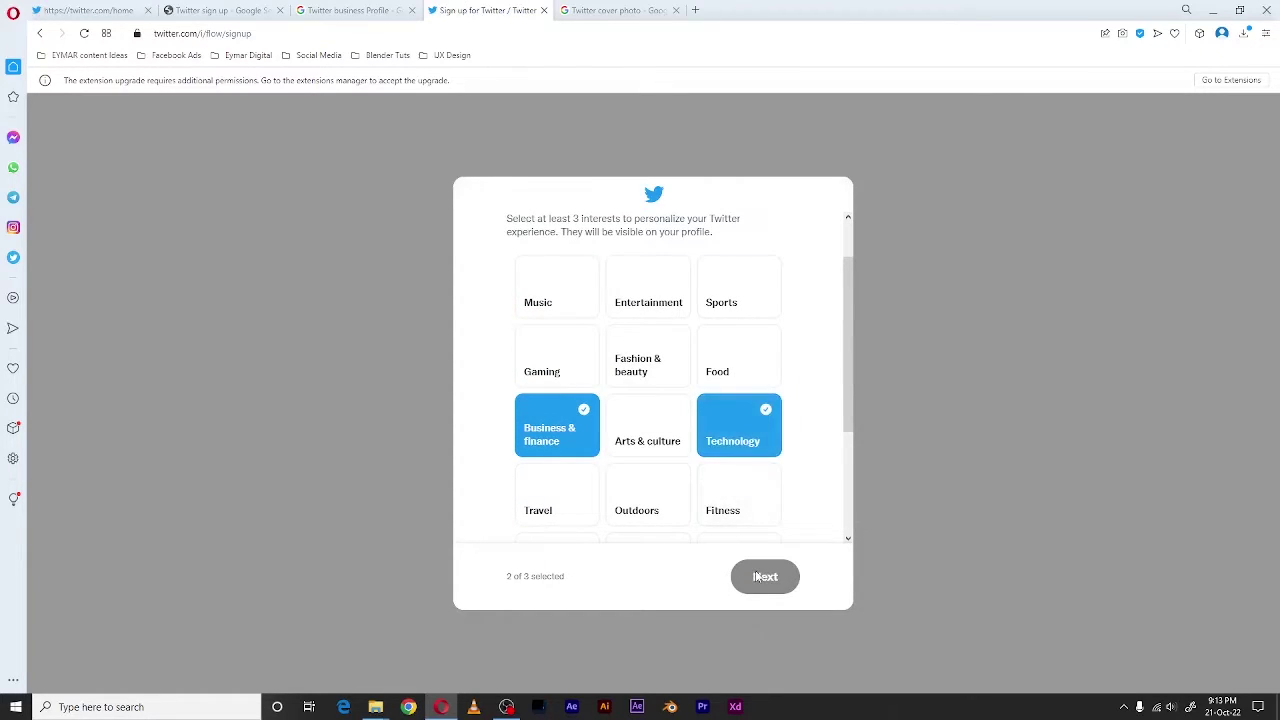
left_click(665, 502)
left_click(765, 576)
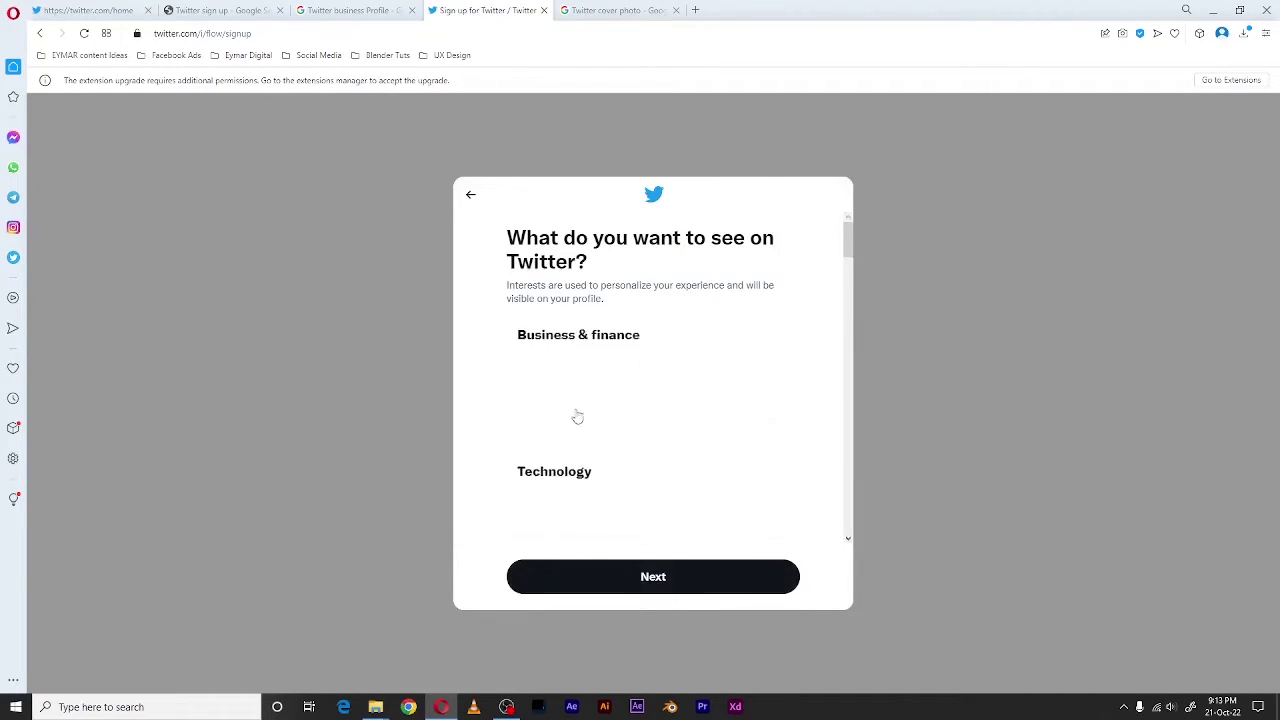
Scroll through the remaining topic suggestions and move on to accounts to follow
scroll(577, 415, "down", 3)
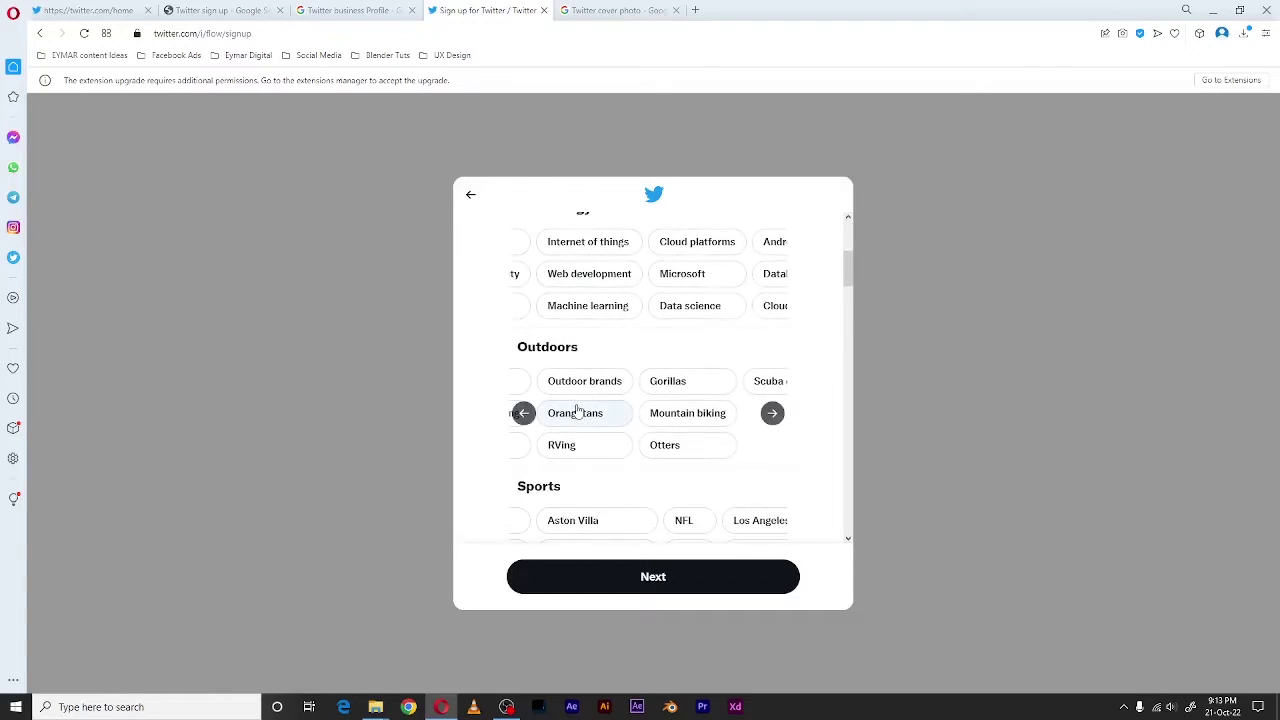
scroll(577, 413, "down", 3)
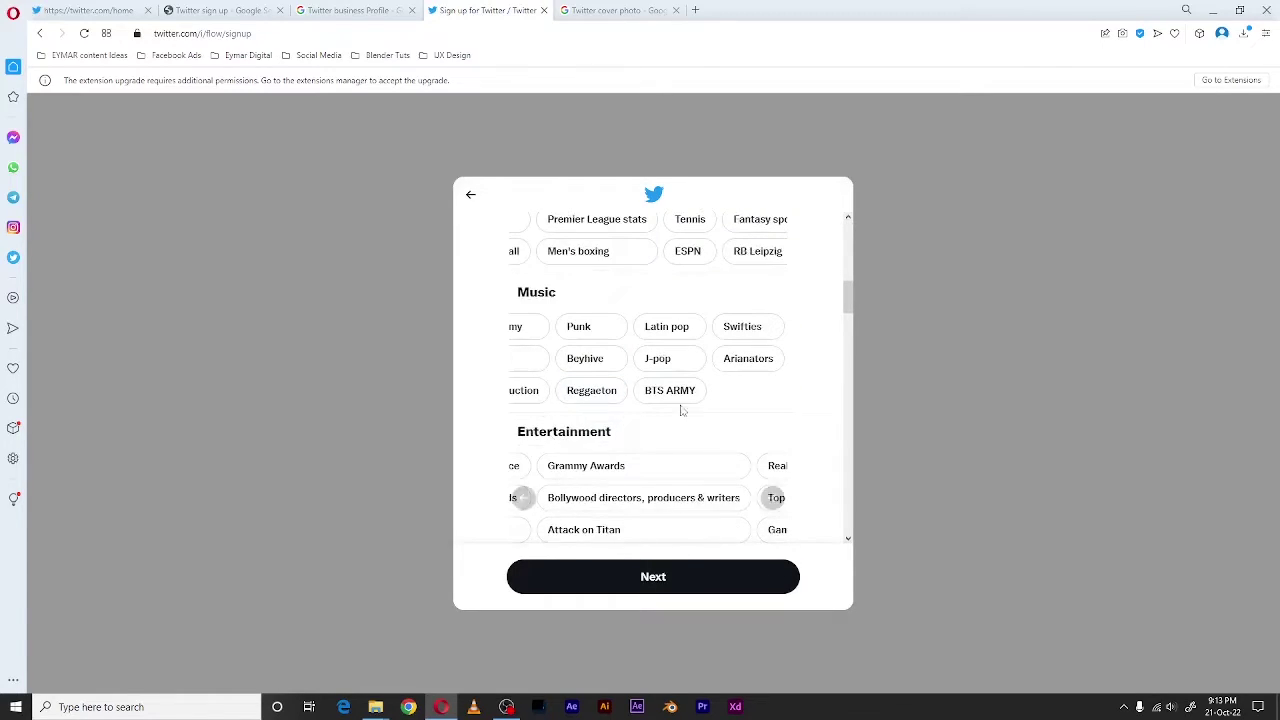
scroll(686, 393, "down", 1)
left_click(677, 569)
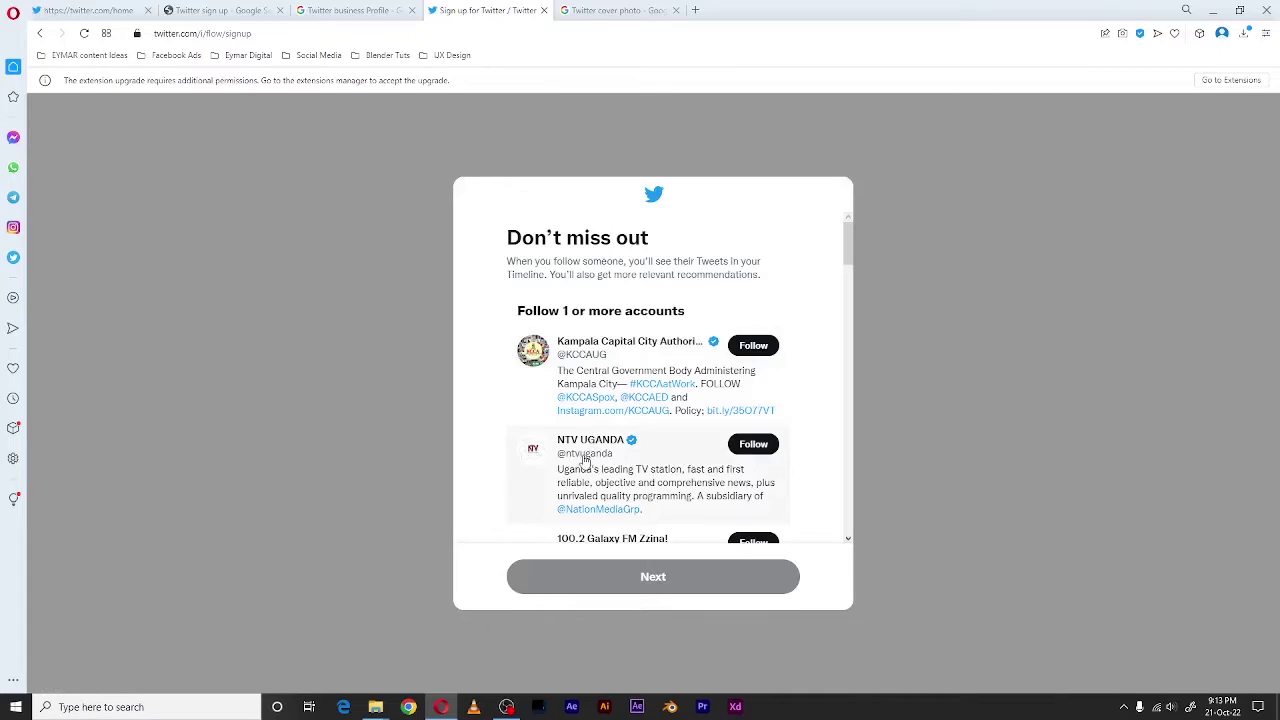
Follow Kampala Capital City Authority, NTV UGANDA and Galaxy FM, then finish sign-up
left_click(745, 345)
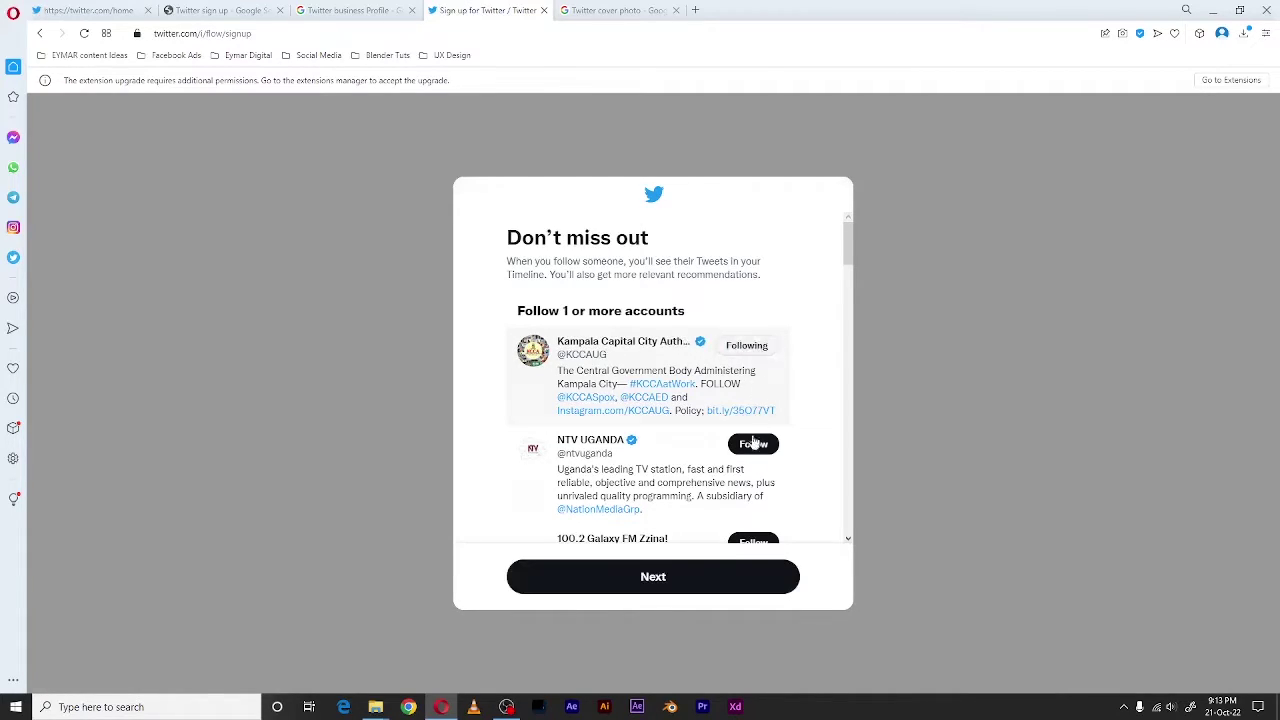
left_click(753, 443)
scroll(750, 490, "down", 1)
left_click(753, 476)
left_click(655, 580)
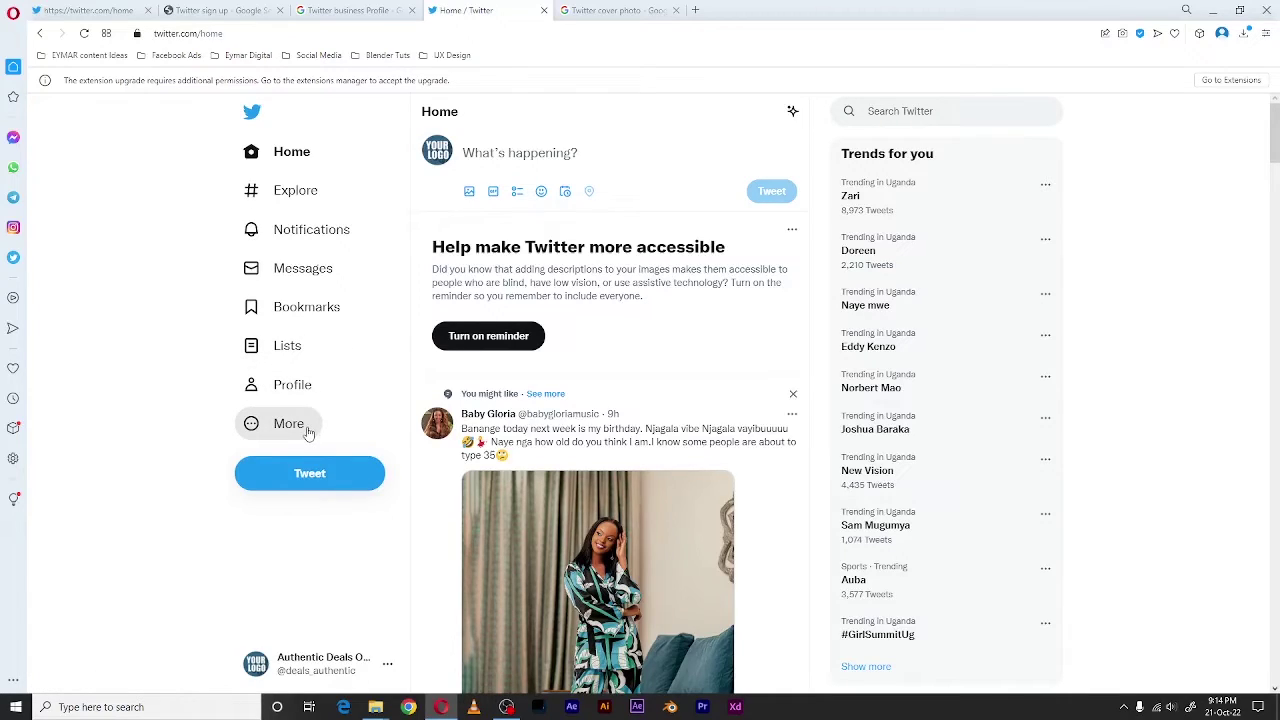
Go to Twitter for Professionals via More > Professional Tools
left_click(308, 432)
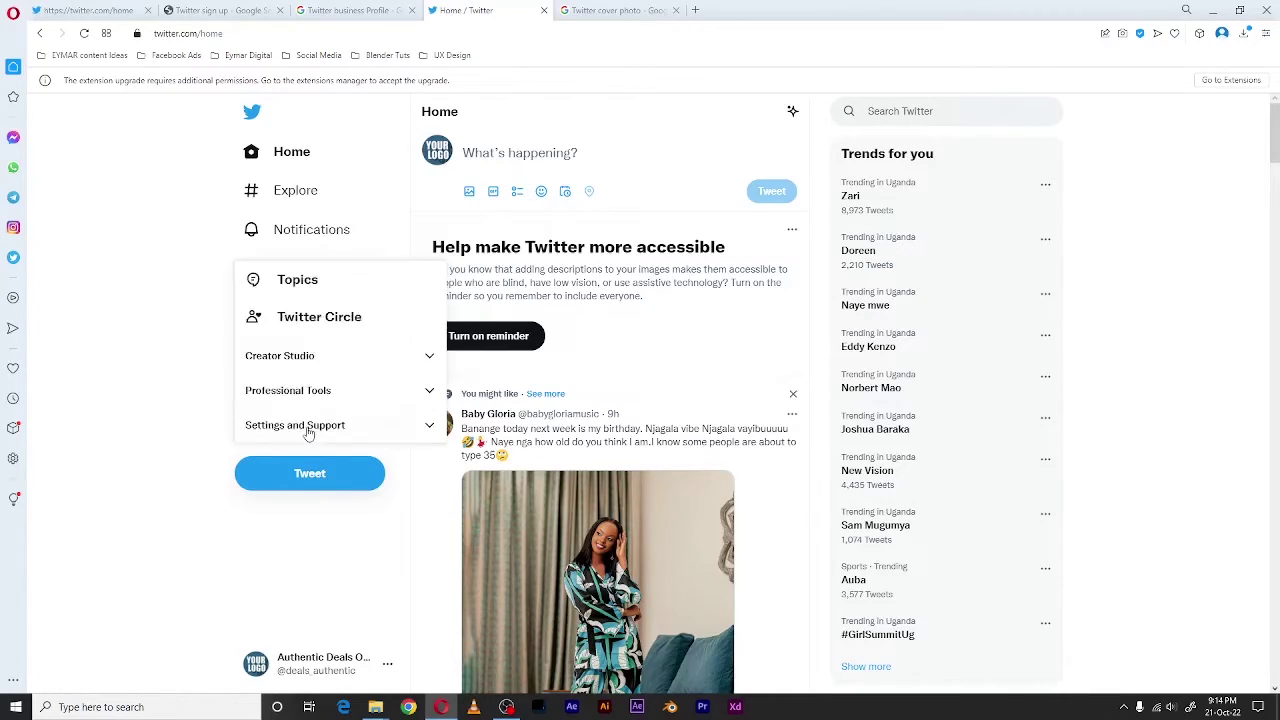
left_click(425, 394)
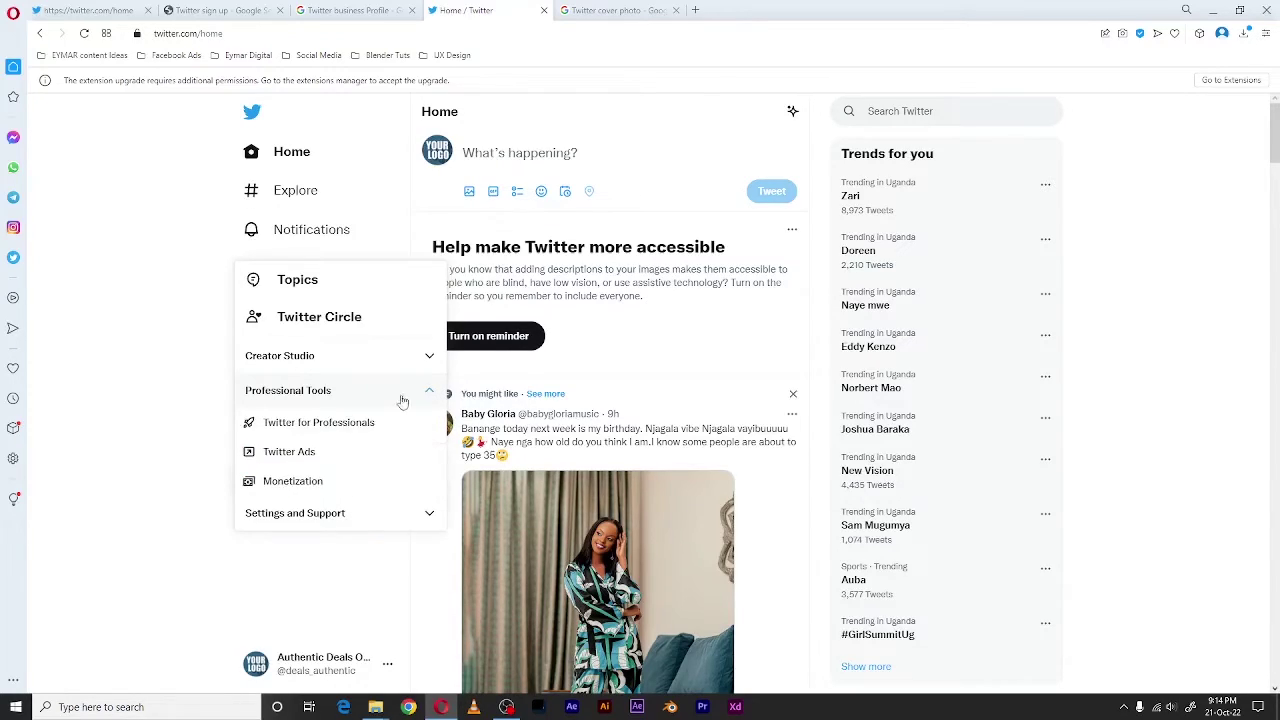
left_click(313, 425)
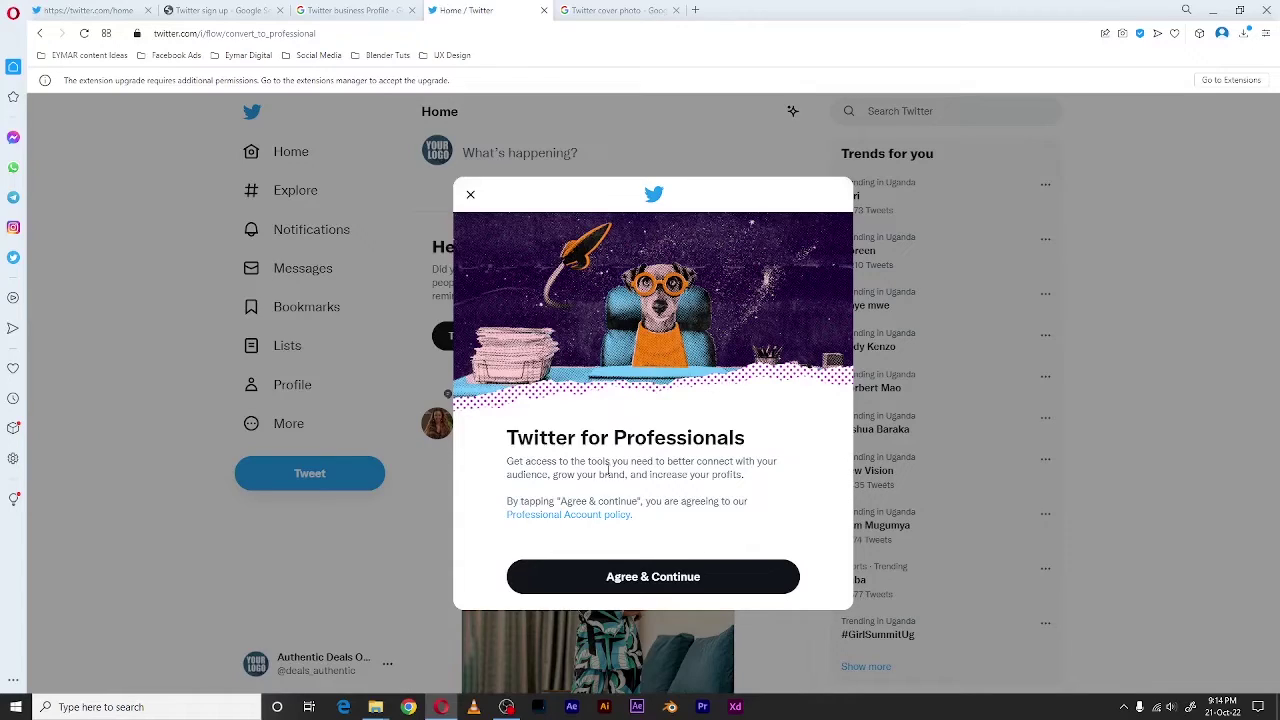
Accept the professional account policy and enter 'This an online business' as the description
left_click(677, 580)
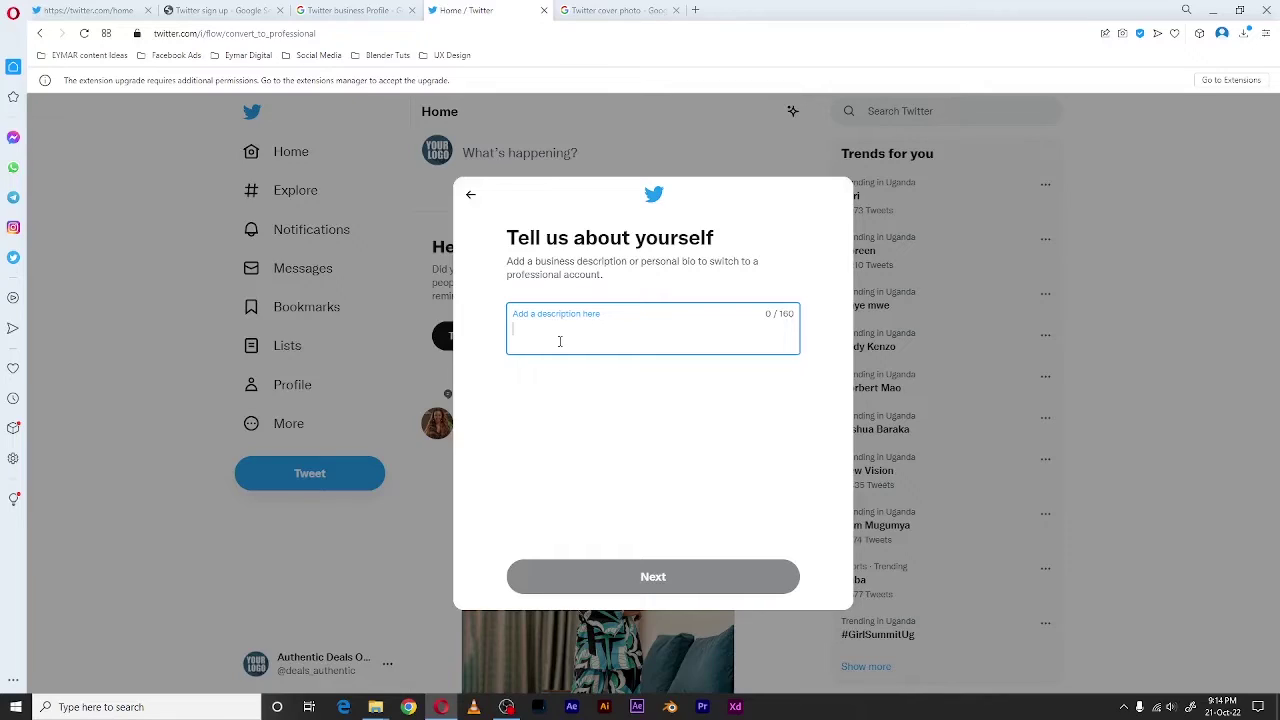
type("This an online business")
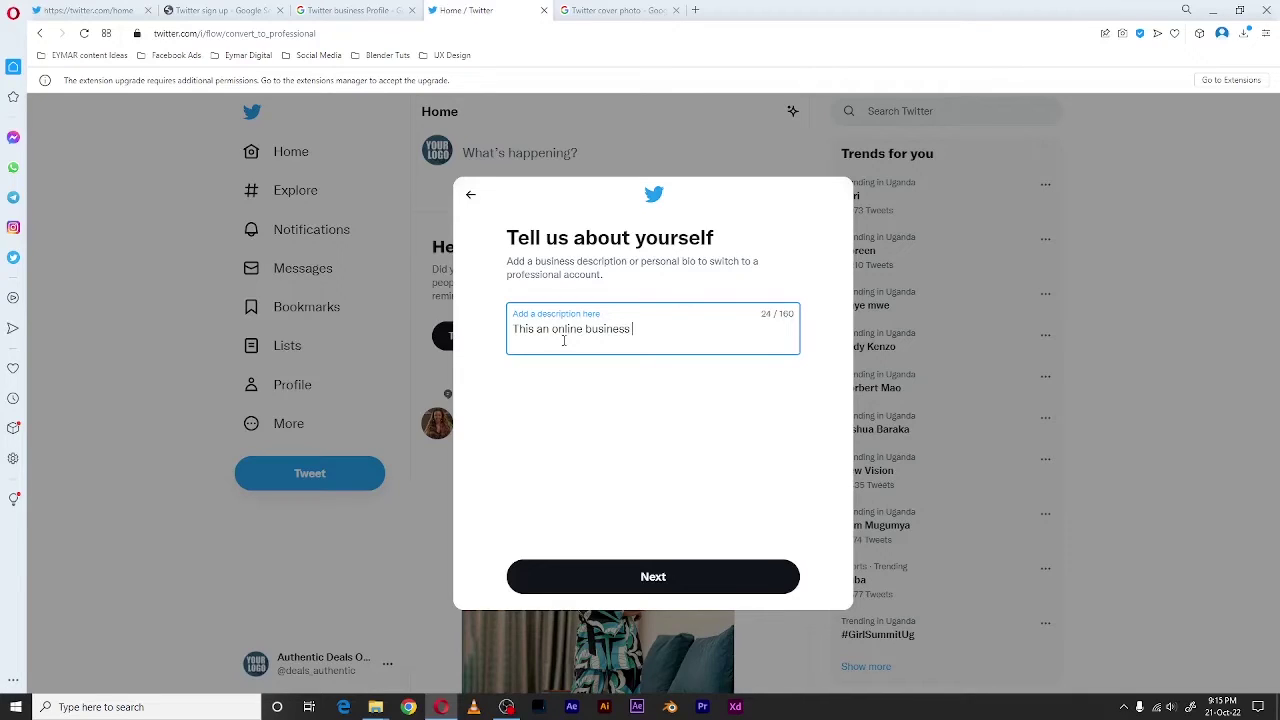
Submit the description and choose Shopping & Retail as the business category
left_click(621, 579)
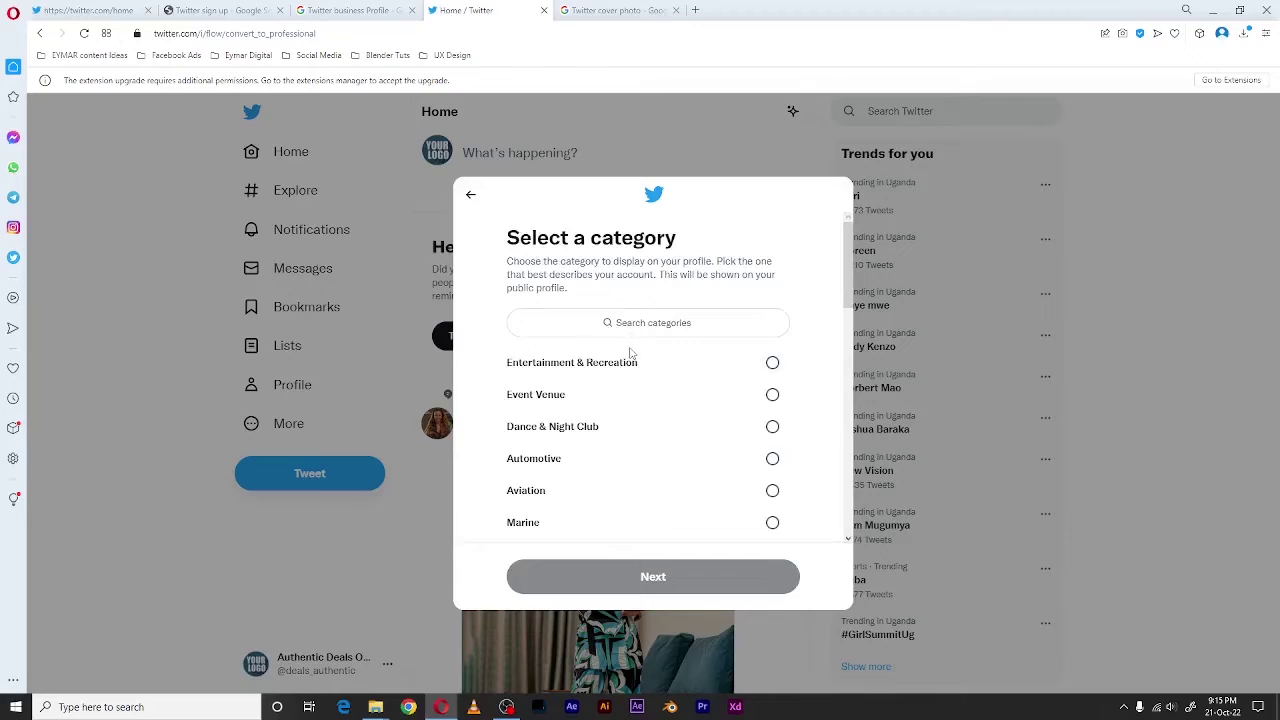
scroll(623, 394, "down", 2)
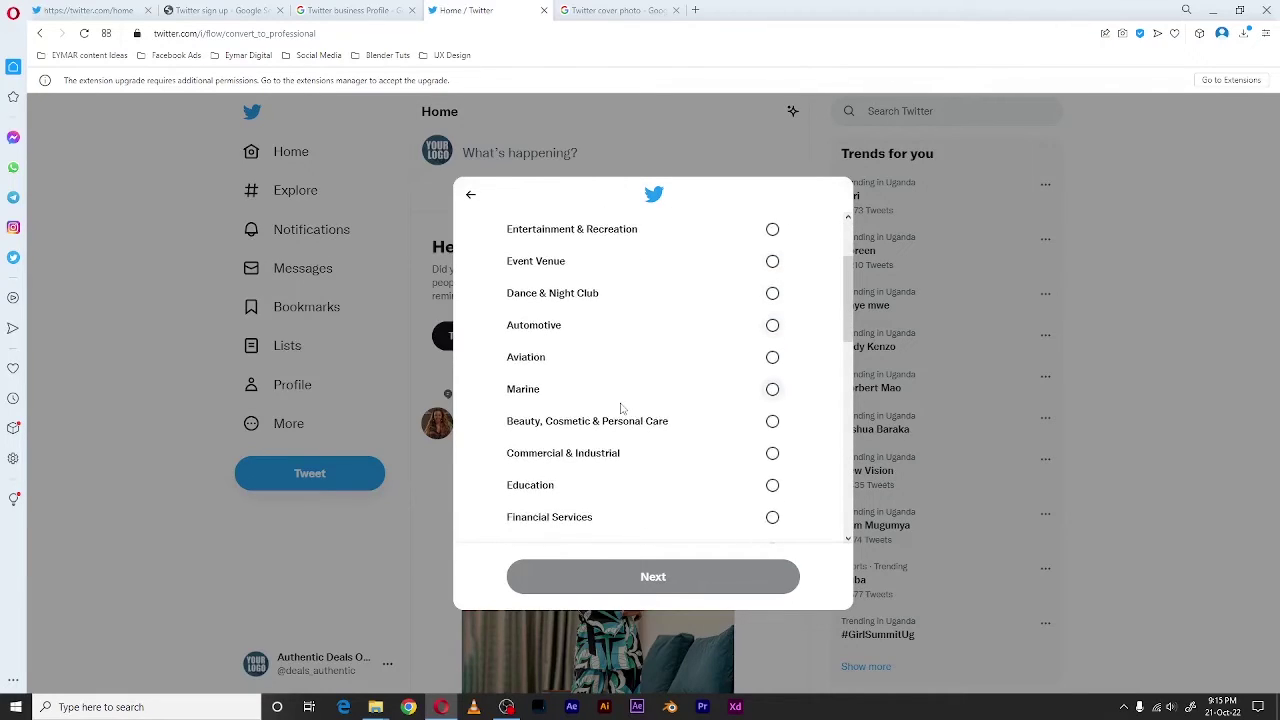
scroll(620, 410, "down", 2)
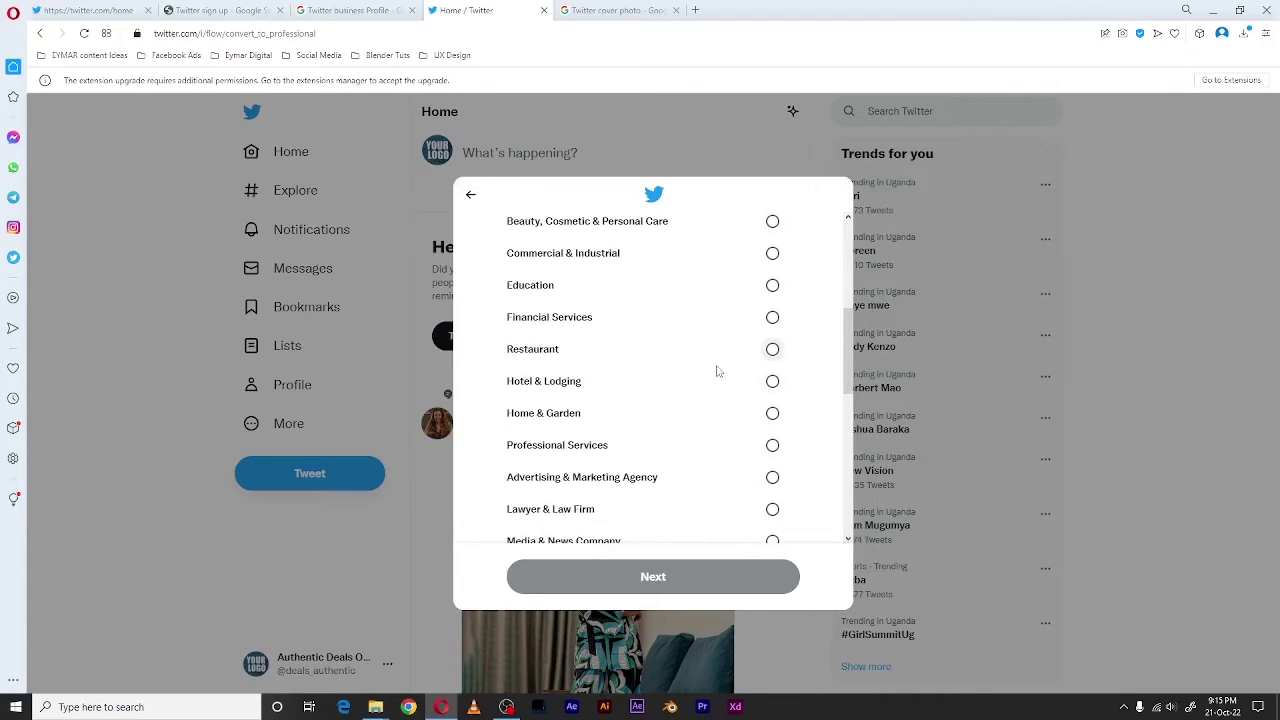
scroll(712, 390, "down", 1)
scroll(710, 400, "down", 2)
scroll(708, 403, "down", 1)
scroll(725, 398, "down", 1)
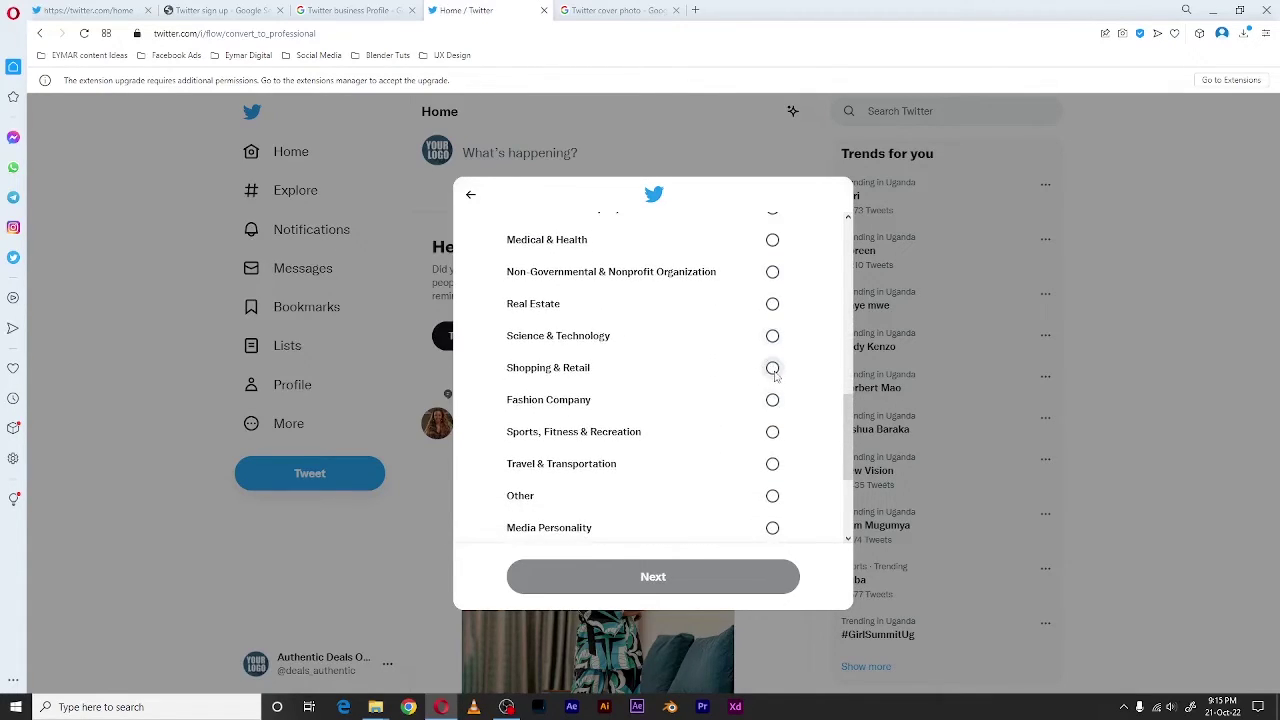
left_click(773, 369)
left_click(653, 578)
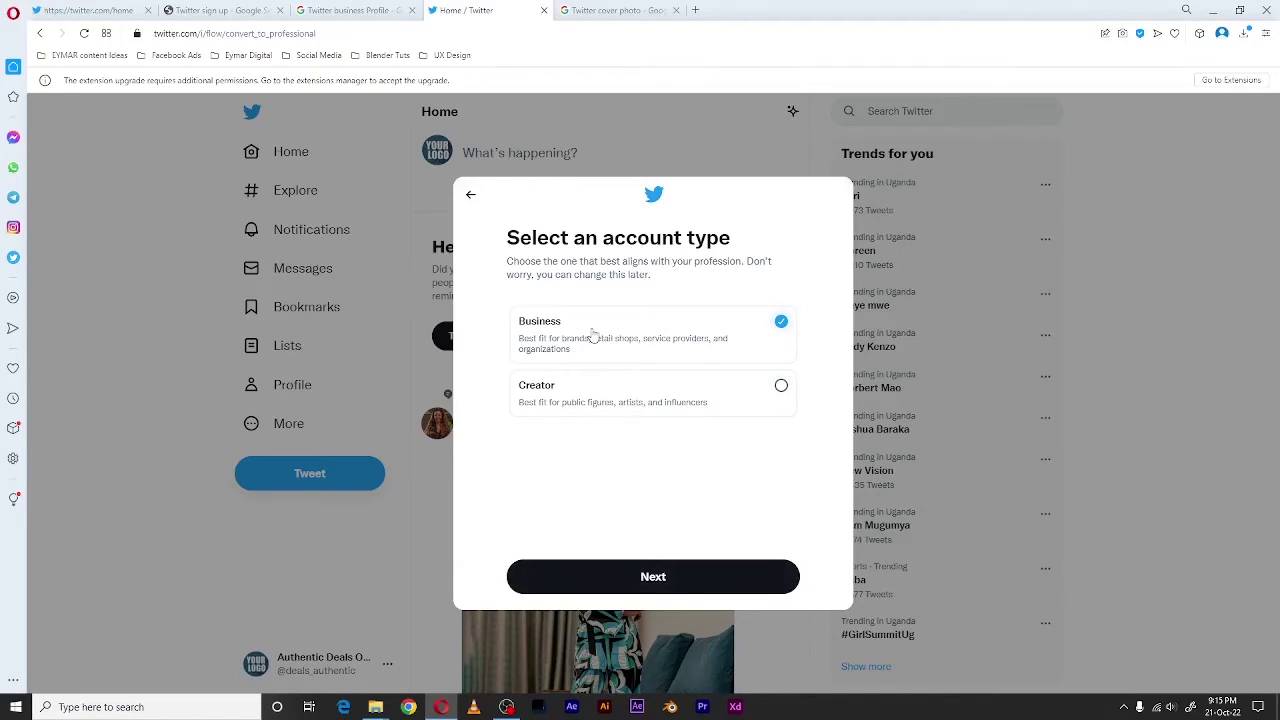
Confirm Business as the account type to complete the professional conversion
left_click(645, 578)
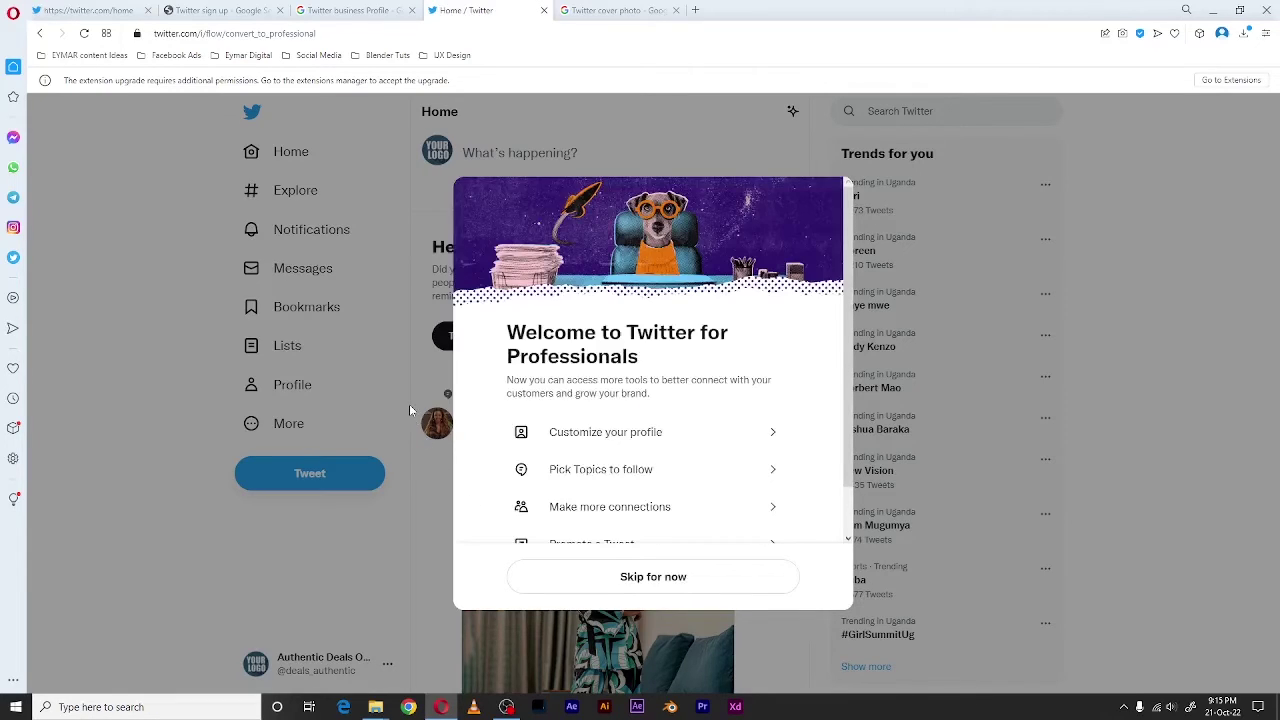
scroll(618, 405, "down", 1)
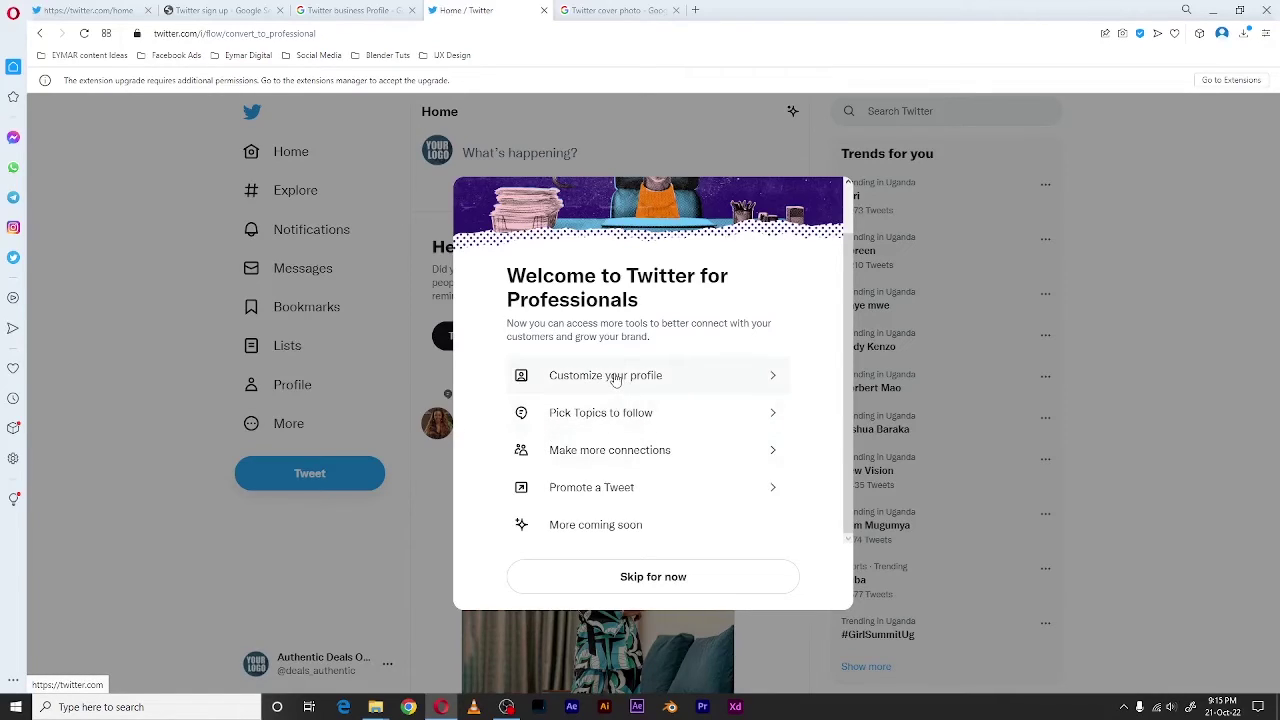
Open the profile editor and apply the starry Cover image as the header banner
left_click(676, 375)
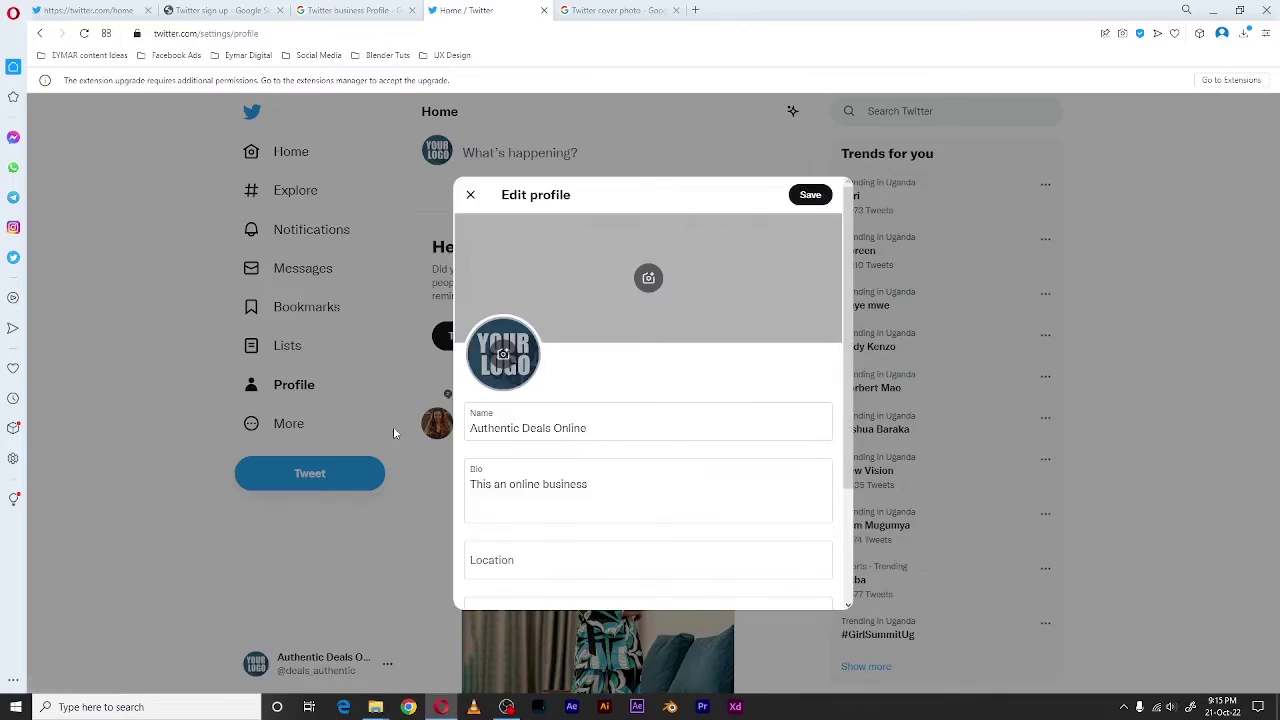
scroll(620, 308, "down", 1)
scroll(654, 249, "up", 1)
left_click(648, 283)
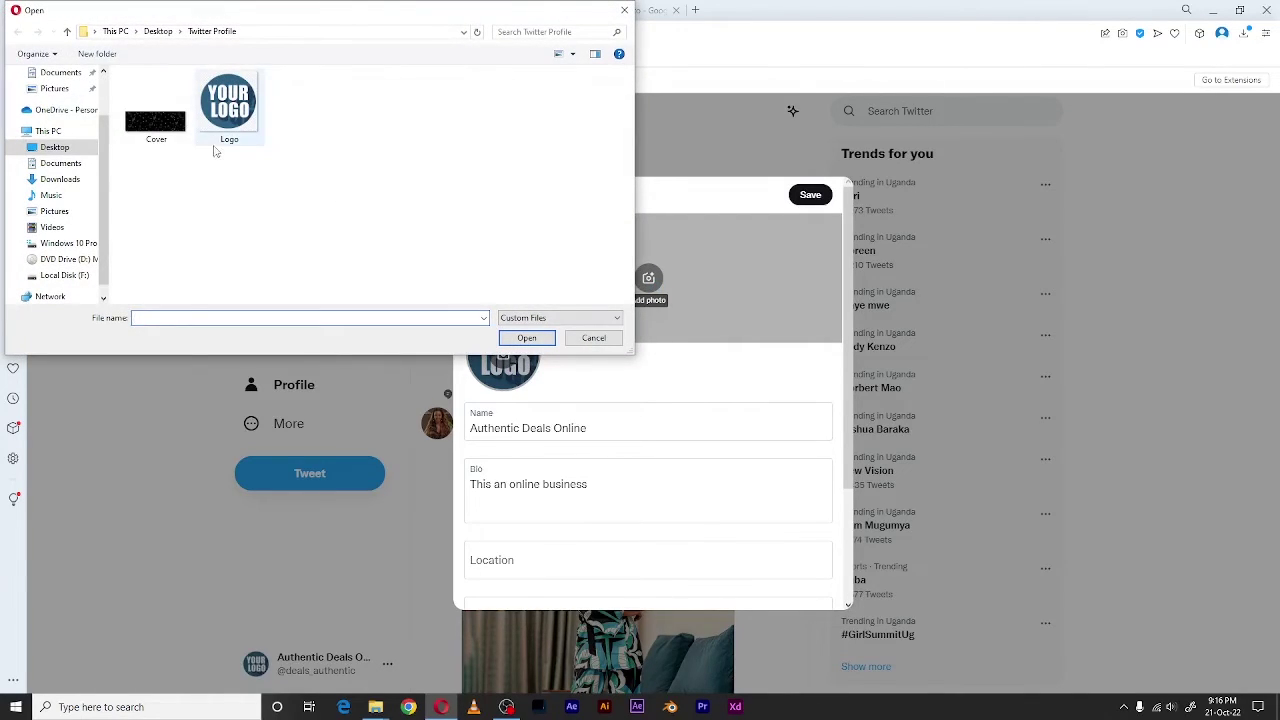
left_click(170, 125)
left_click(524, 340)
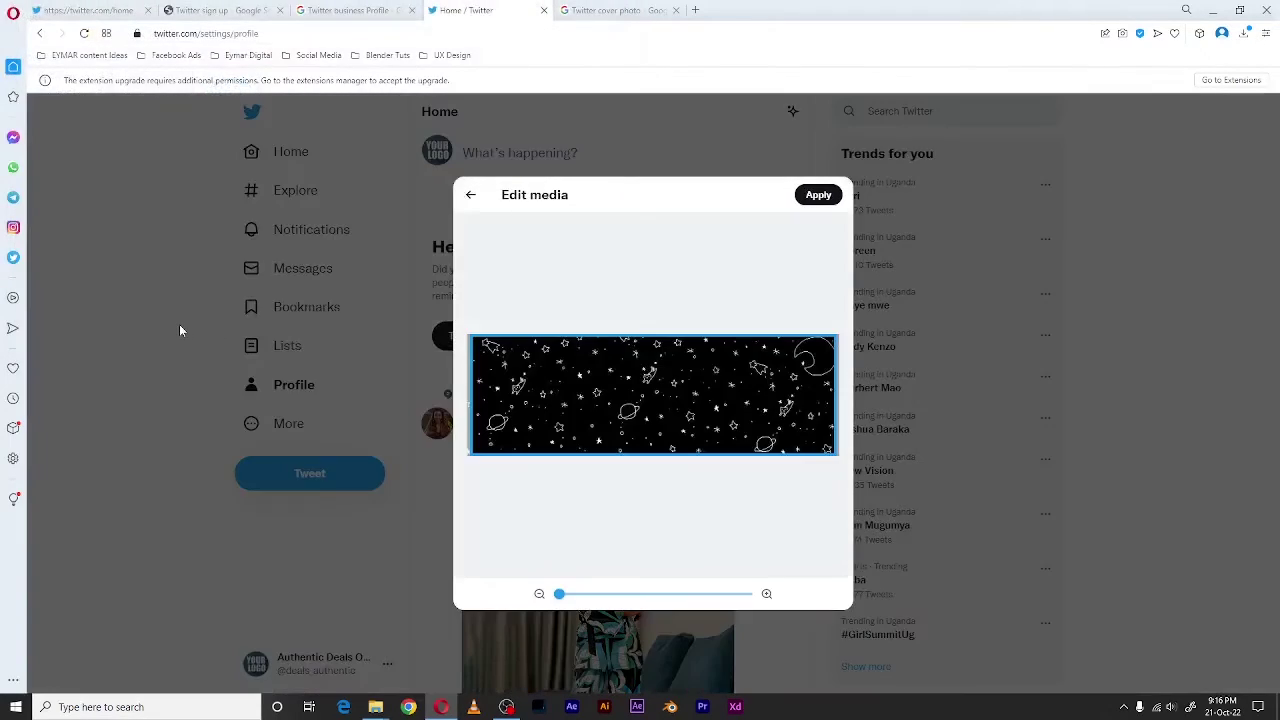
left_click(817, 195)
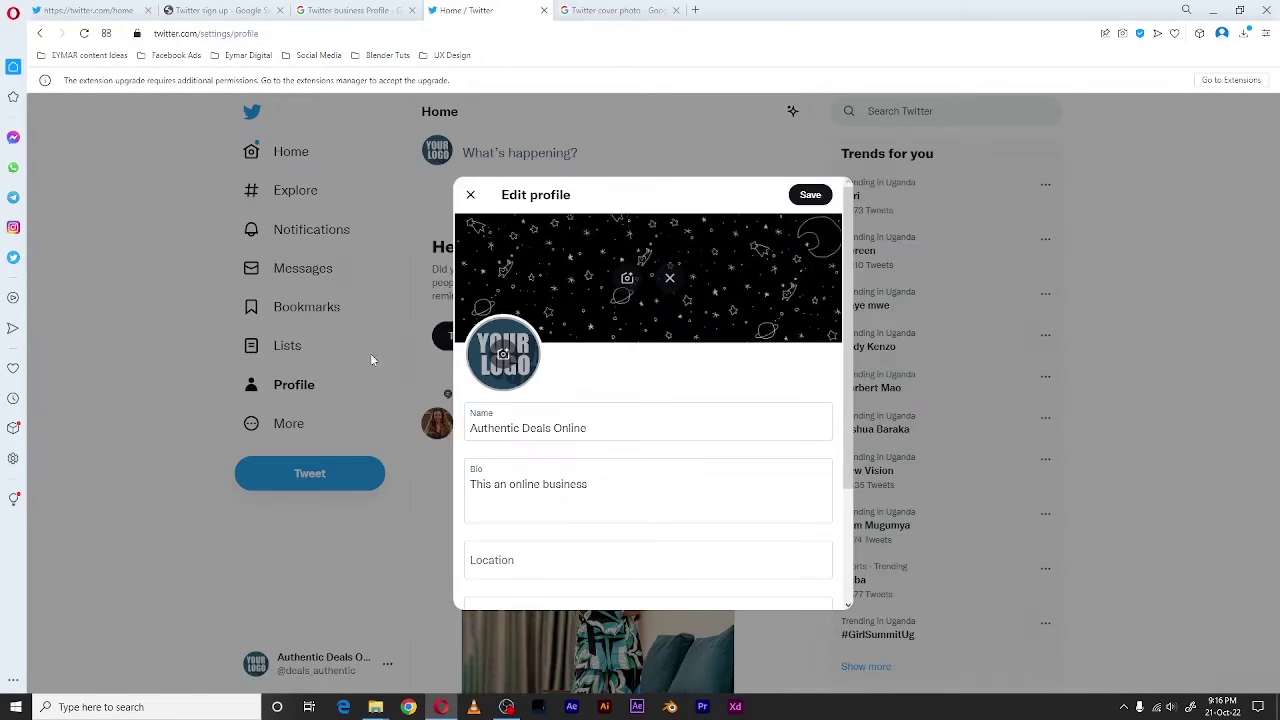
left_click(537, 489)
Set the profile location to 'Kampala - Uganda'
scroll(545, 488, "down", 3)
left_click(533, 430)
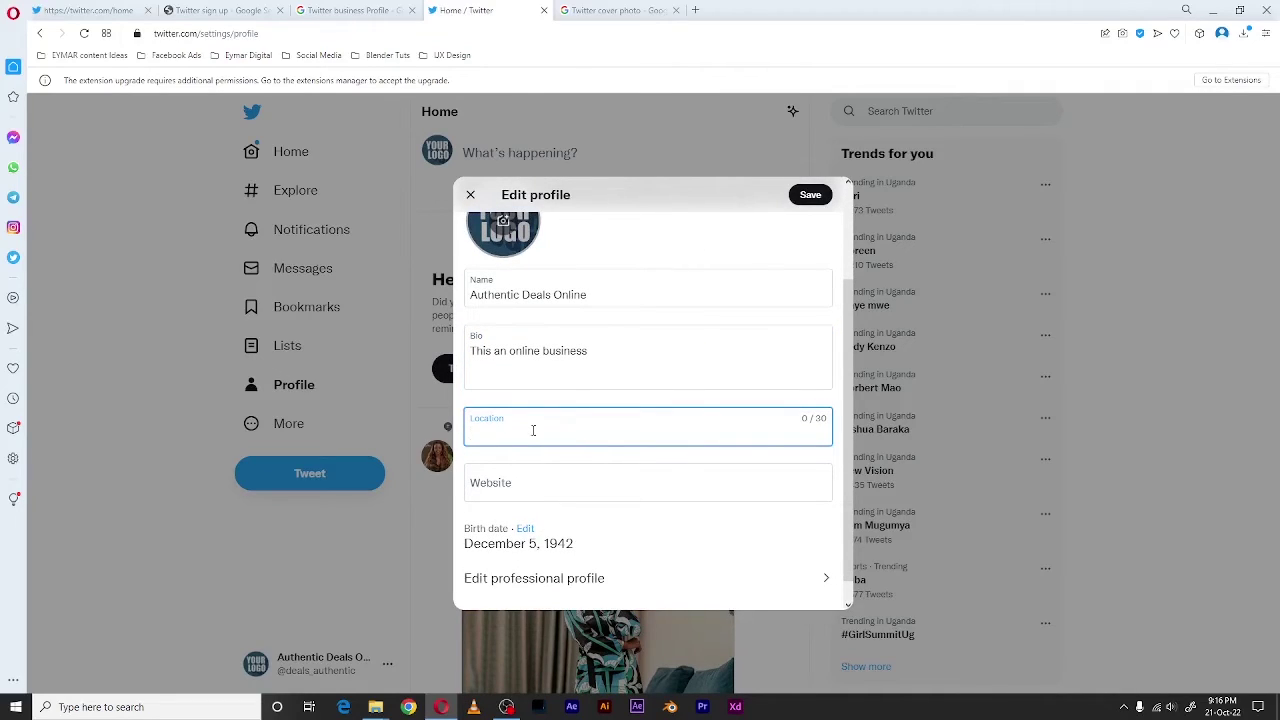
type("Kampala -")
key("BackSpace")
type("Ug")
key("BackSpace")
key("BackSpace")
type("Uga")
type("nda")
left_click(508, 490)
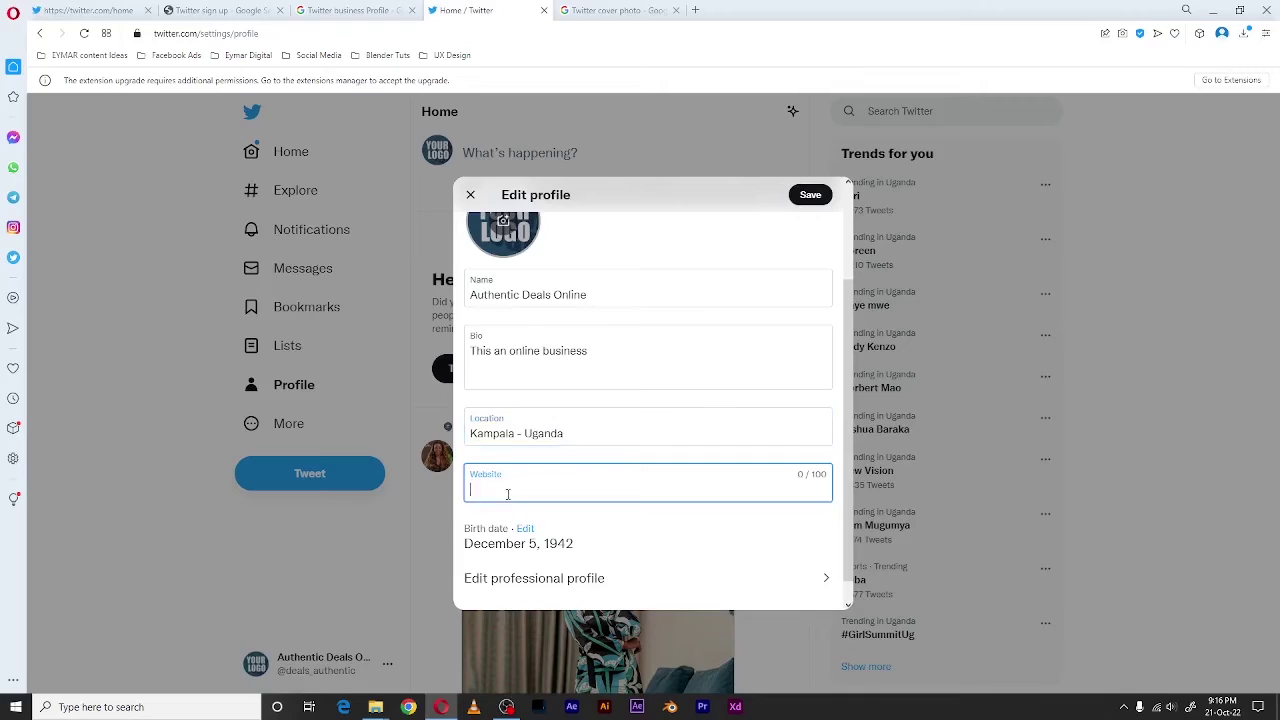
type("www")
type(".eymardigital.,co")
key("BackSpace")
key("BackSpace")
type("com")
scroll(601, 401, "down", 1)
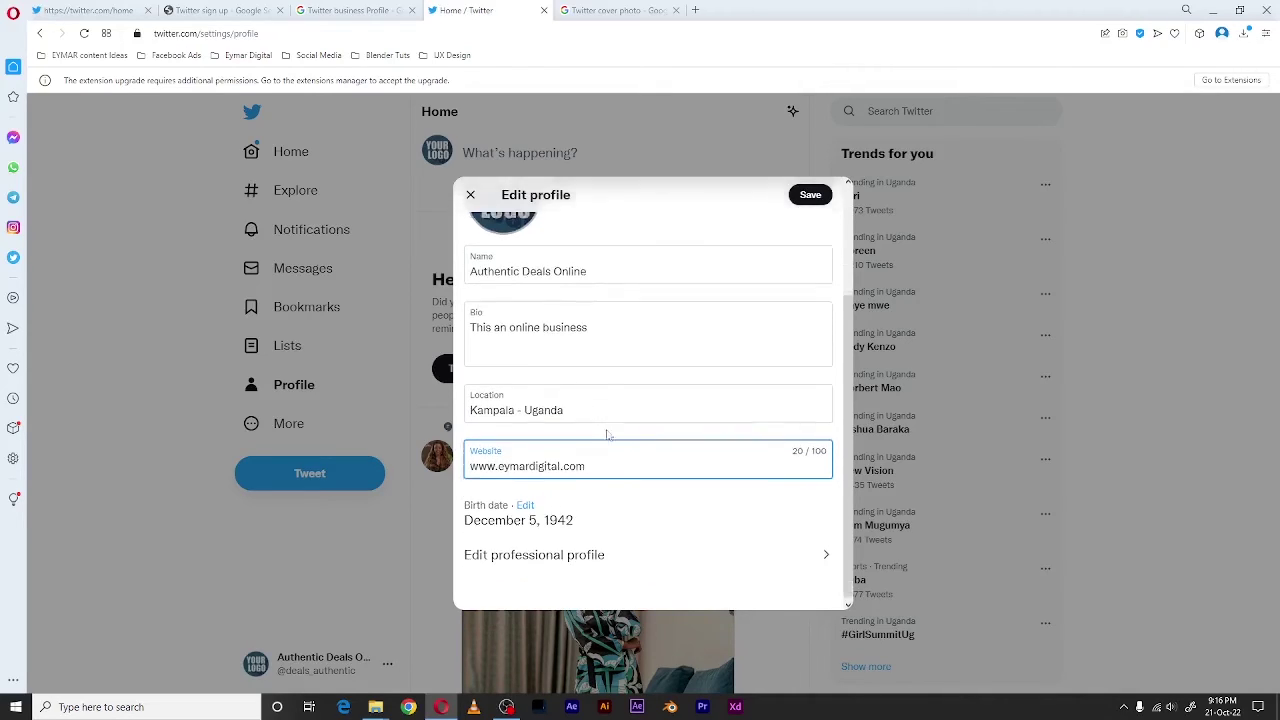
Save the profile edits and view the finished Authentic Deals Online profile page
left_click(810, 196)
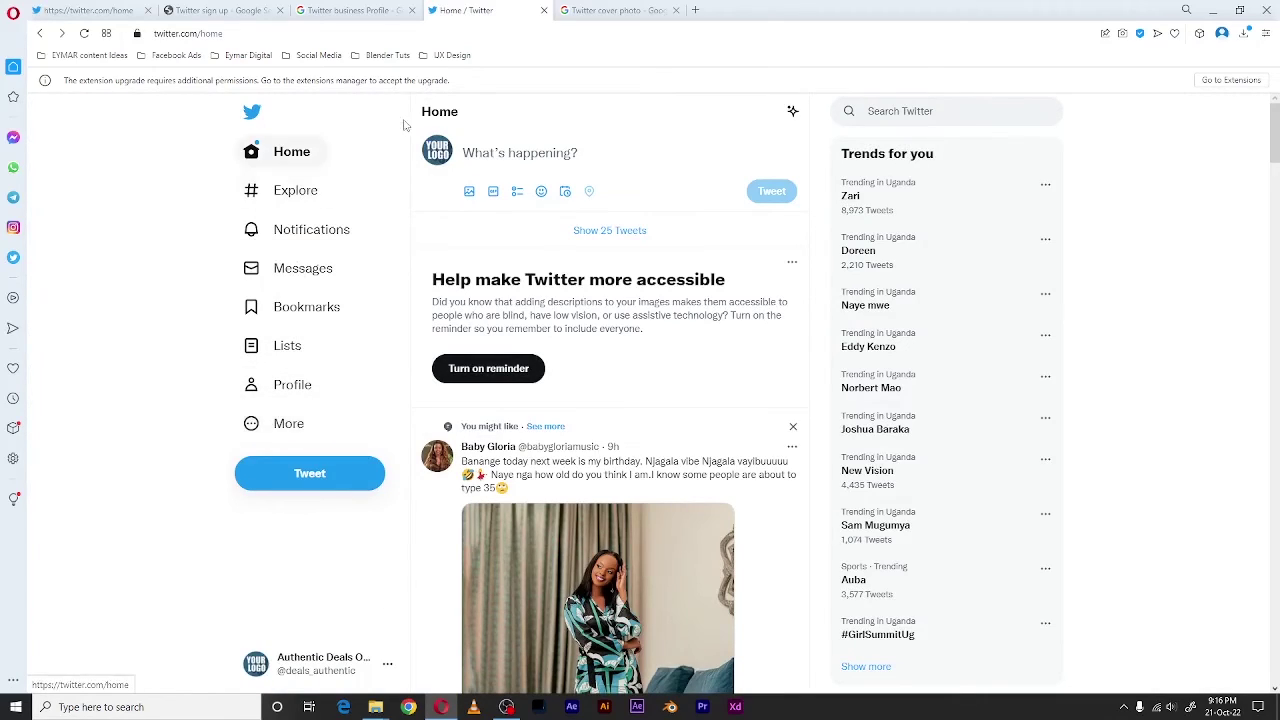
left_click(292, 384)
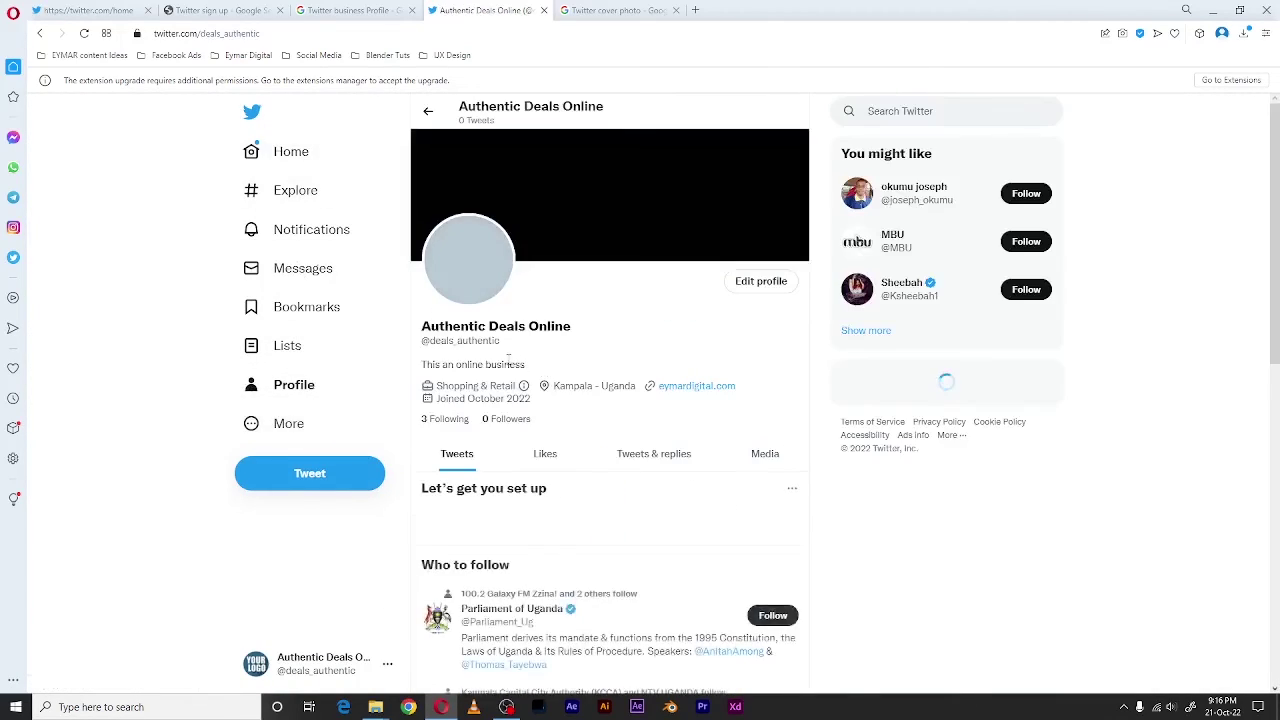
scroll(617, 296, "down", 1)
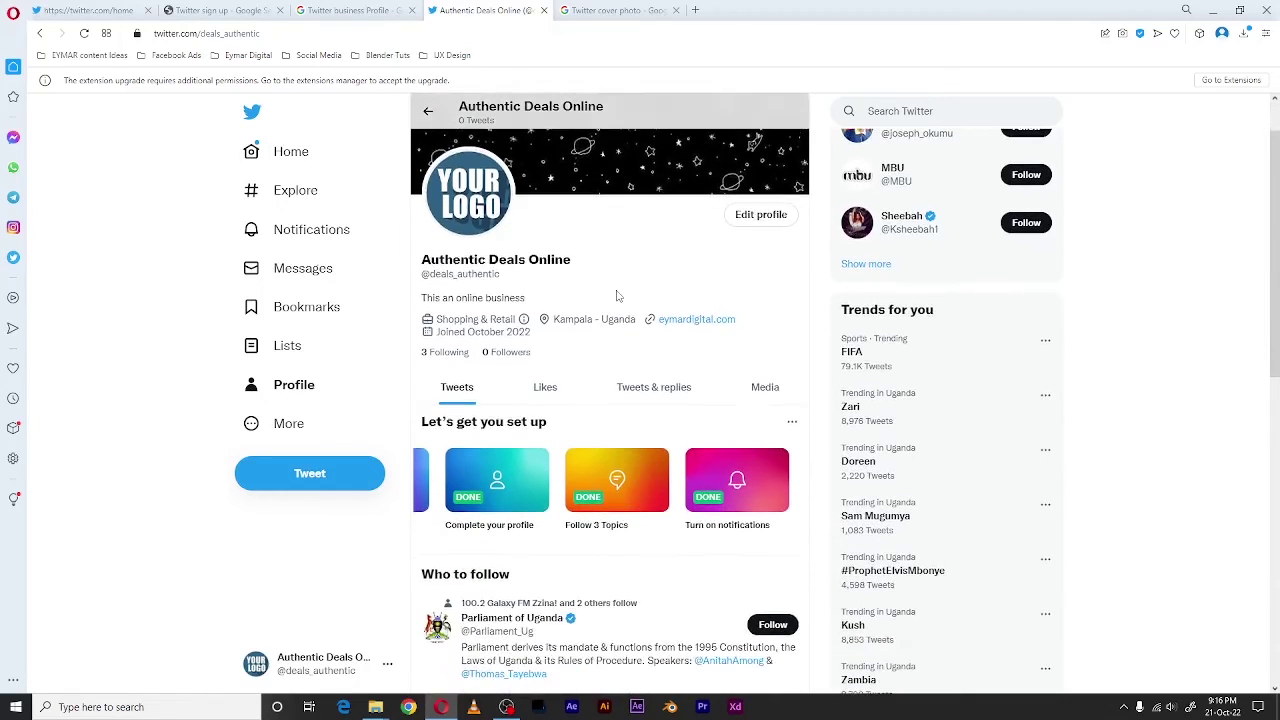
scroll(617, 296, "up", 1)
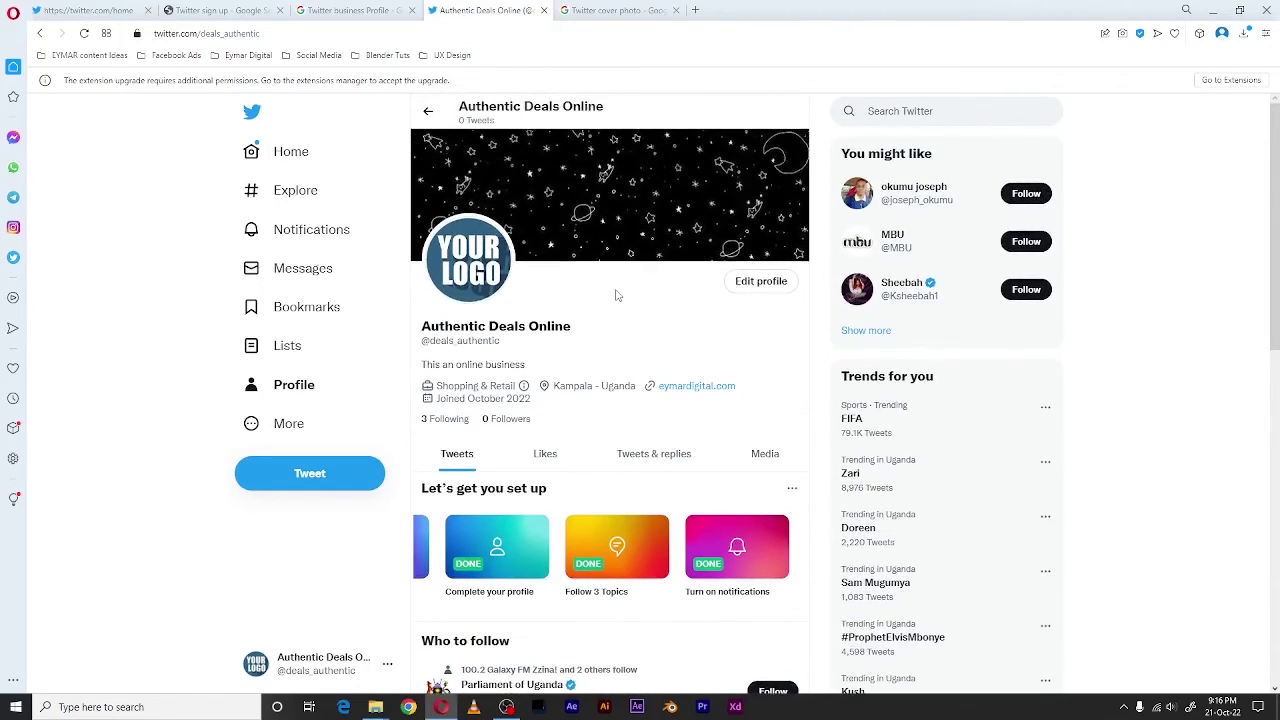